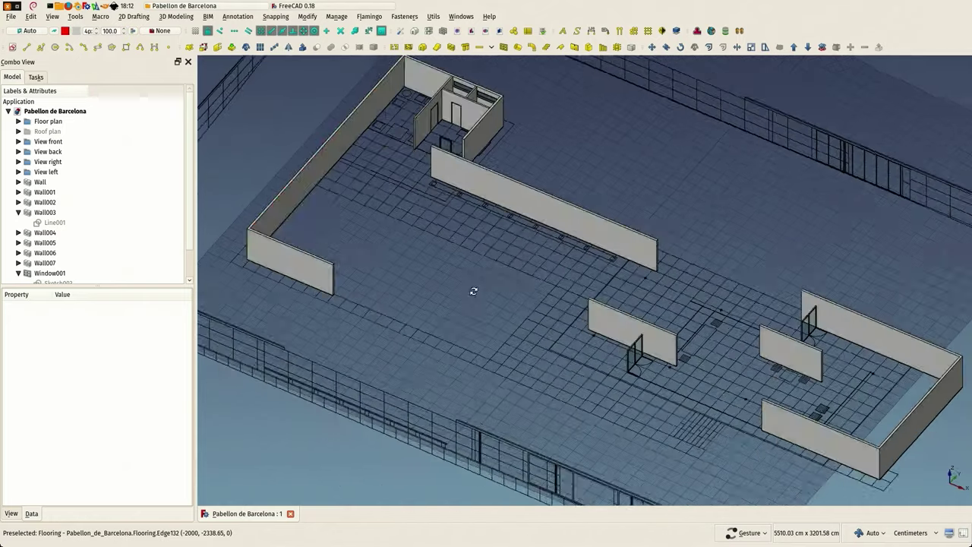
scroll(445, 145, up, 10)
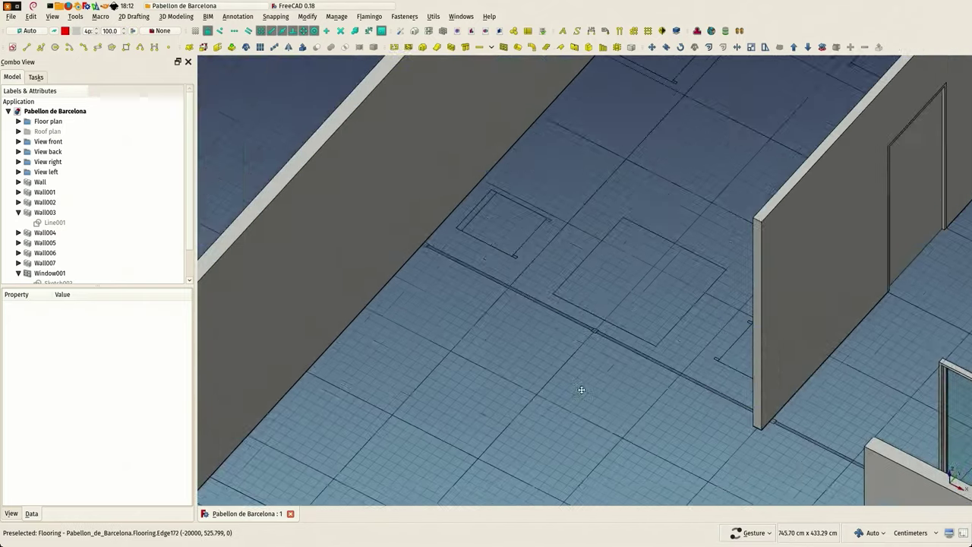
scroll(564, 318, down, 6)
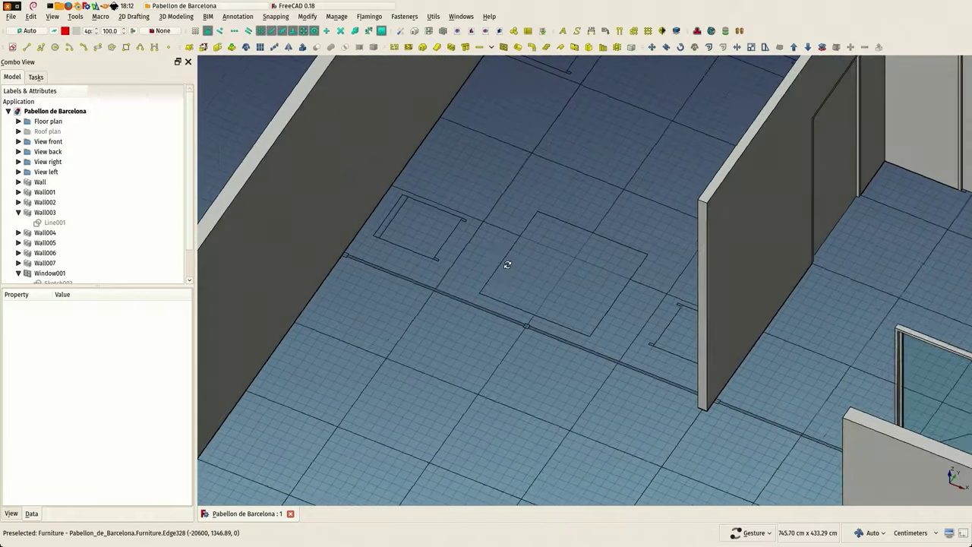
scroll(357, 288, up, 5)
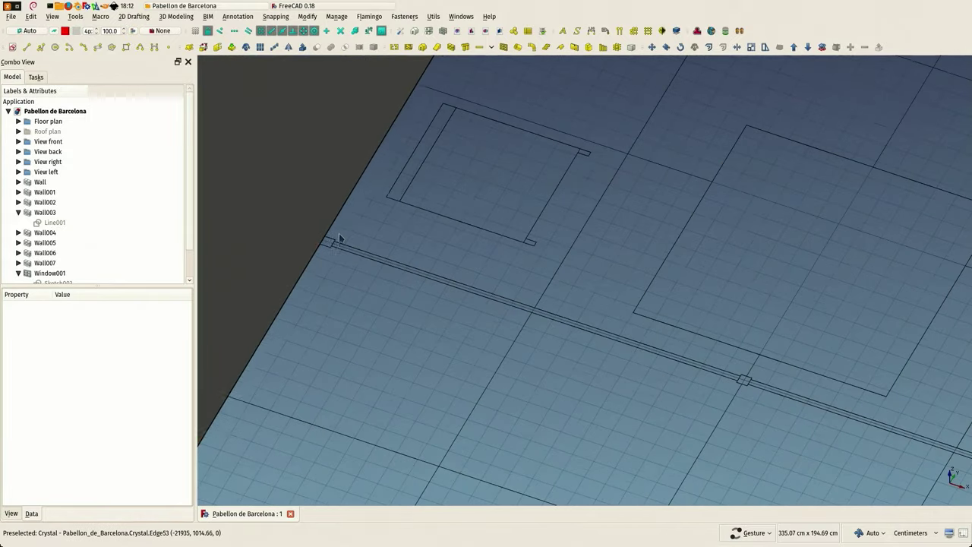
drag(338, 249, 515, 284)
drag(459, 267, 435, 249)
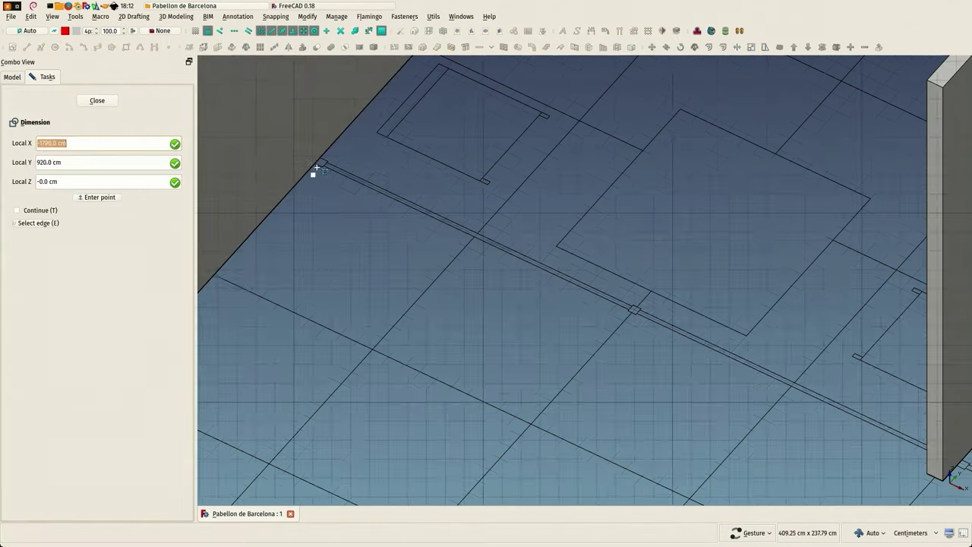
scroll(314, 169, up, 5)
key(Escape)
Set the working plane to XY (top).
click(256, 113)
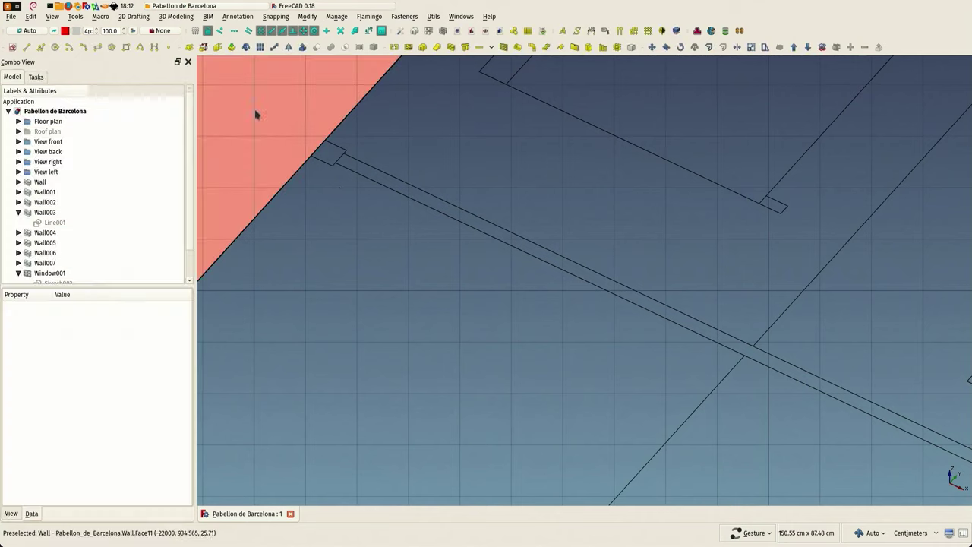
click(30, 31)
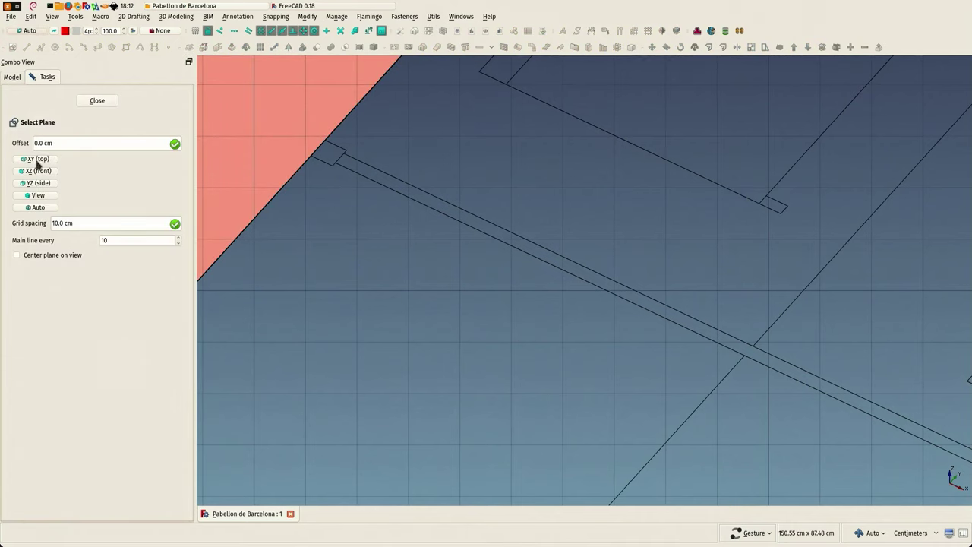
click(37, 161)
scroll(405, 251, down, 4)
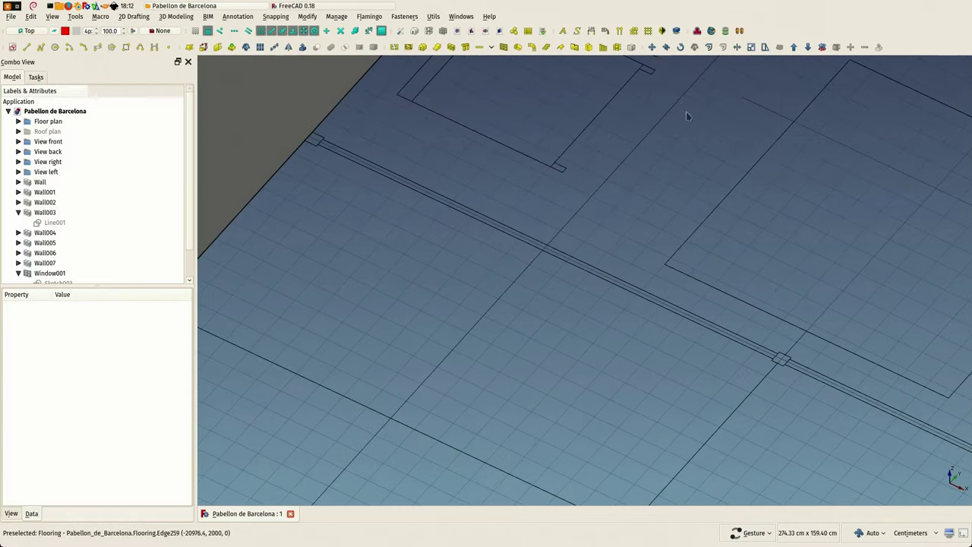
Collapse Wall003 and Window001 in the model tree.
click(17, 214)
scroll(80, 176, down, 1)
click(19, 244)
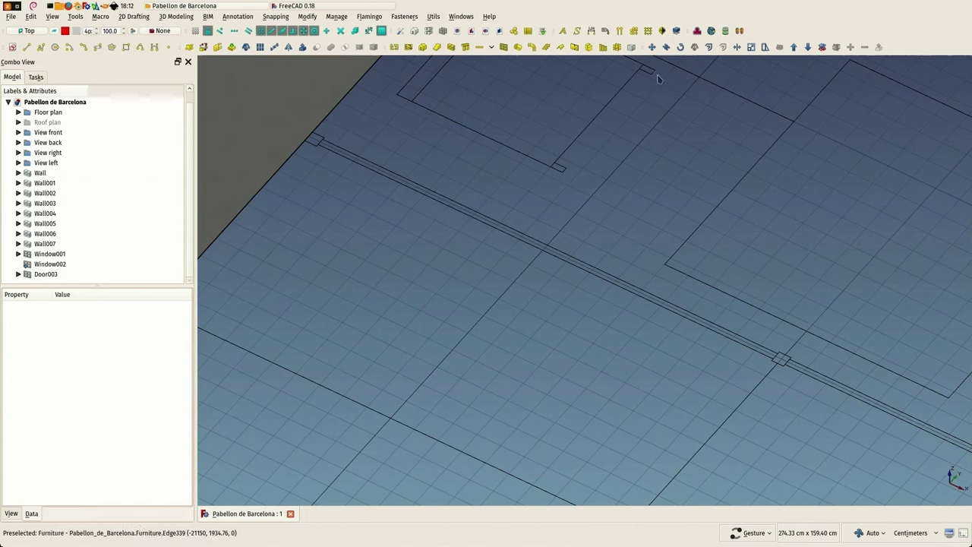
Dimension the glass partition from the long wall to the middle post, adjusting snapping and offsetting the dimension line about 27.5 cm.
click(590, 31)
scroll(312, 140, up, 2)
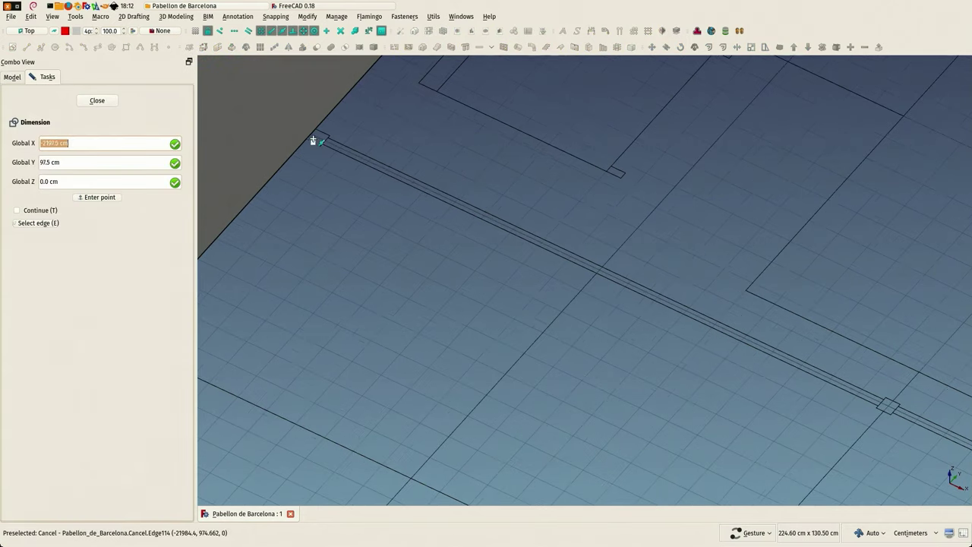
click(314, 31)
scroll(311, 144, up, 2)
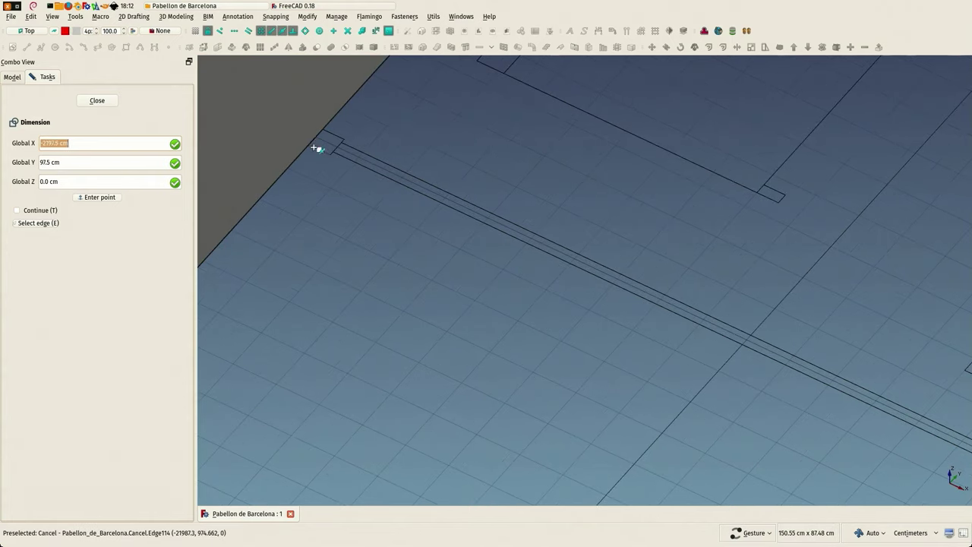
click(317, 149)
scroll(320, 148, down, 2)
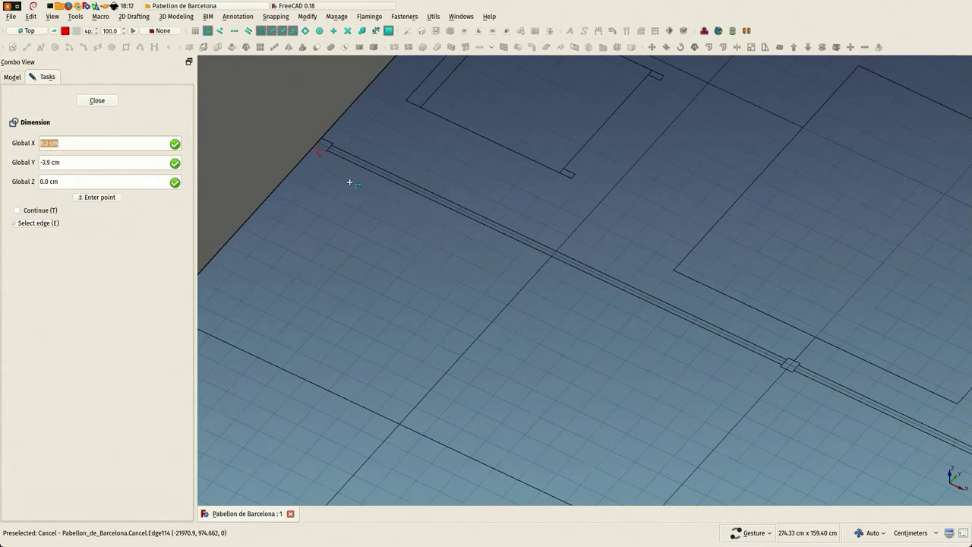
scroll(779, 374, down, 1)
scroll(779, 378, up, 4)
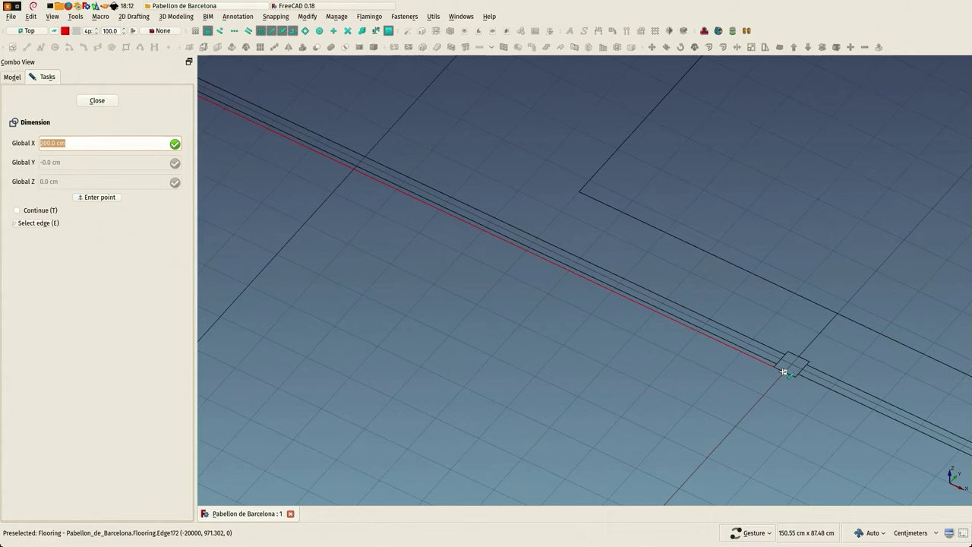
scroll(657, 364, down, 3)
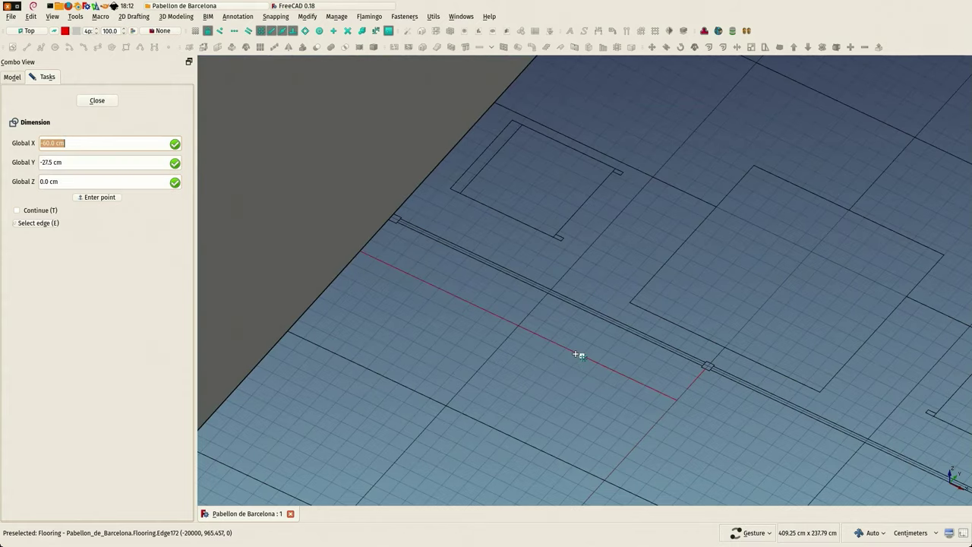
click(576, 358)
Set the line width of the new dimension to 1 px and deselect it.
scroll(596, 357, up, 5)
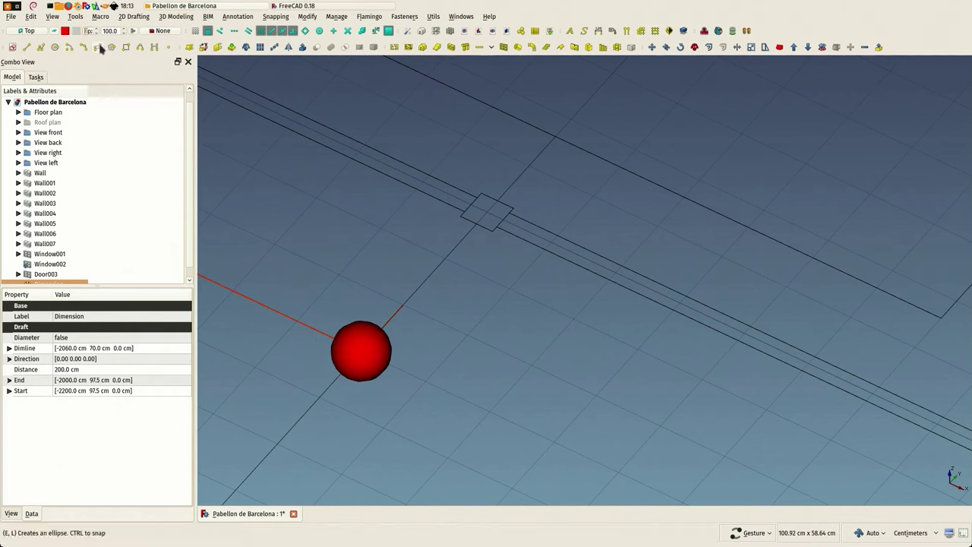
click(314, 220)
scroll(491, 221, up, 5)
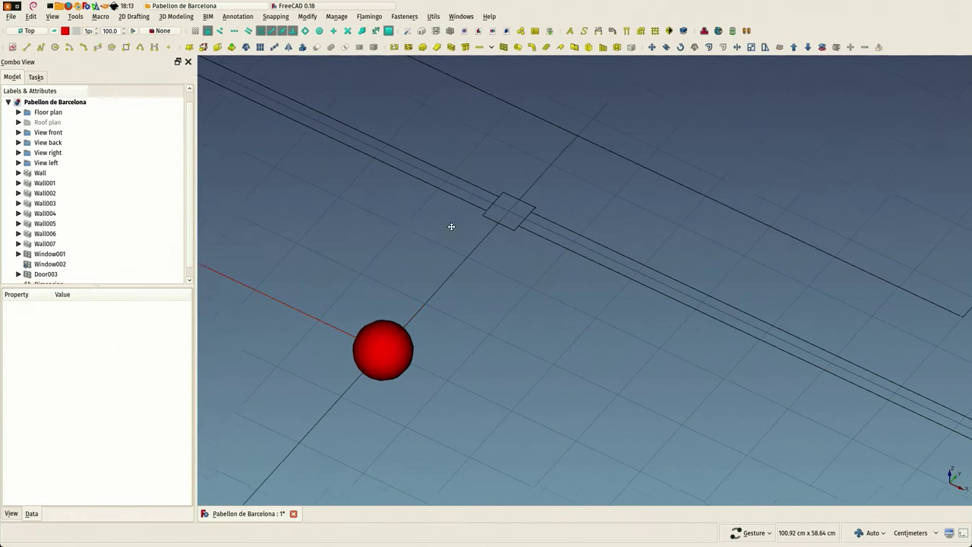
scroll(526, 266, up, 2)
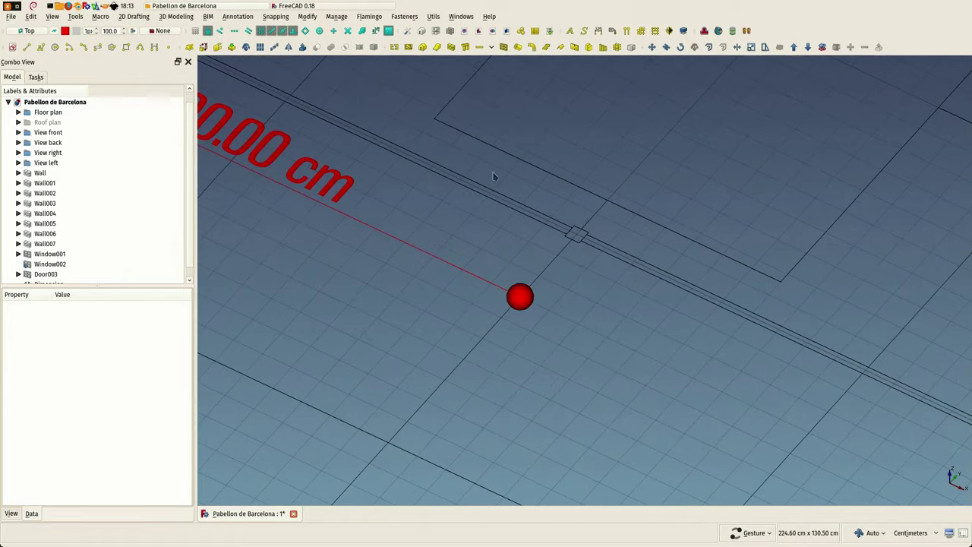
Dimension the glass partition's second bay from the middle post to the post at the inner wall, in line with the first dimension.
click(598, 31)
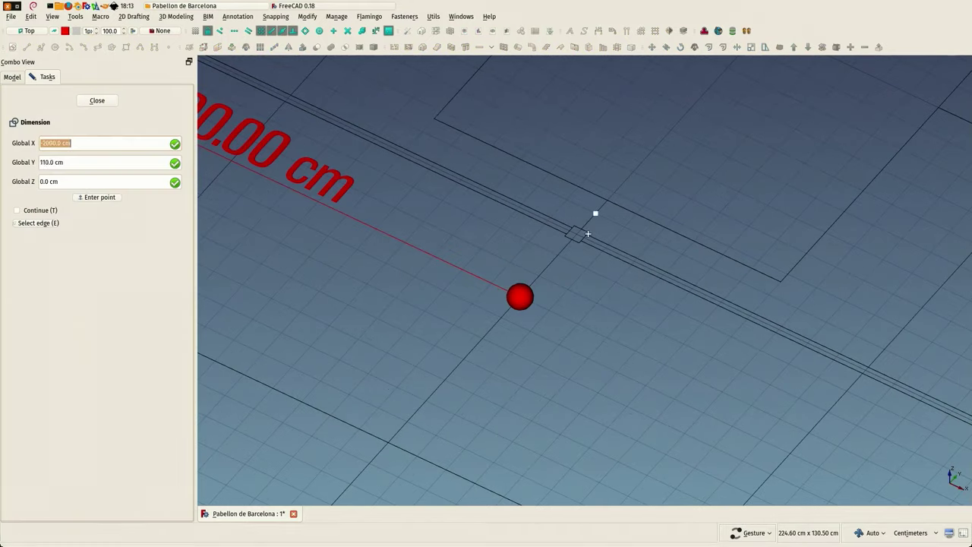
scroll(577, 232, up, 2)
click(563, 239)
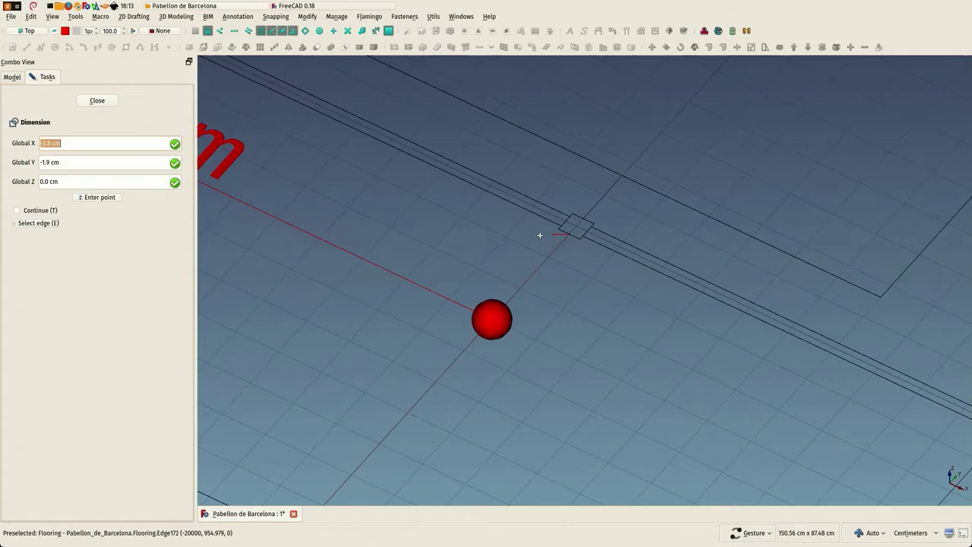
scroll(539, 234, down, 2)
mouse_move(556, 265)
mouse_down()
mouse_move(718, 270)
mouse_move(759, 258)
mouse_up()
click(406, 431)
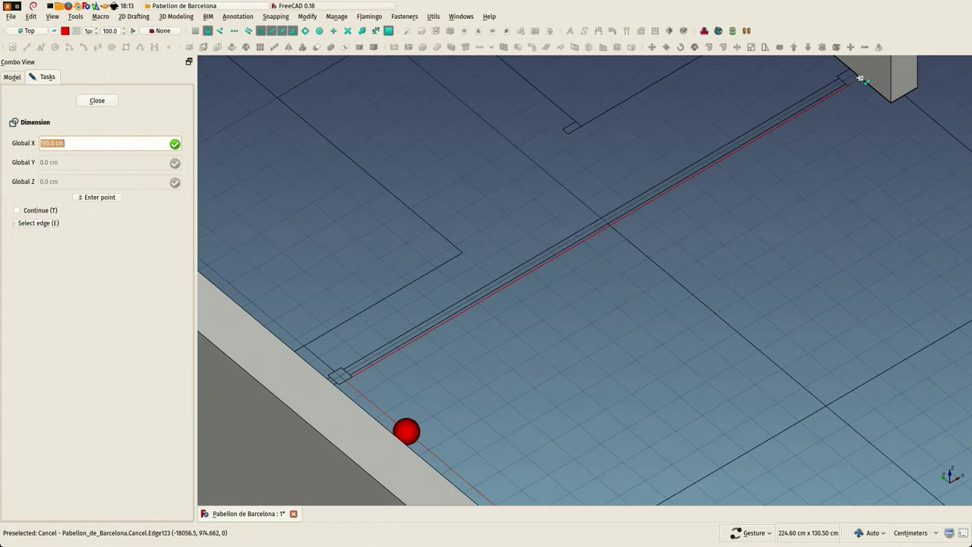
click(786, 214)
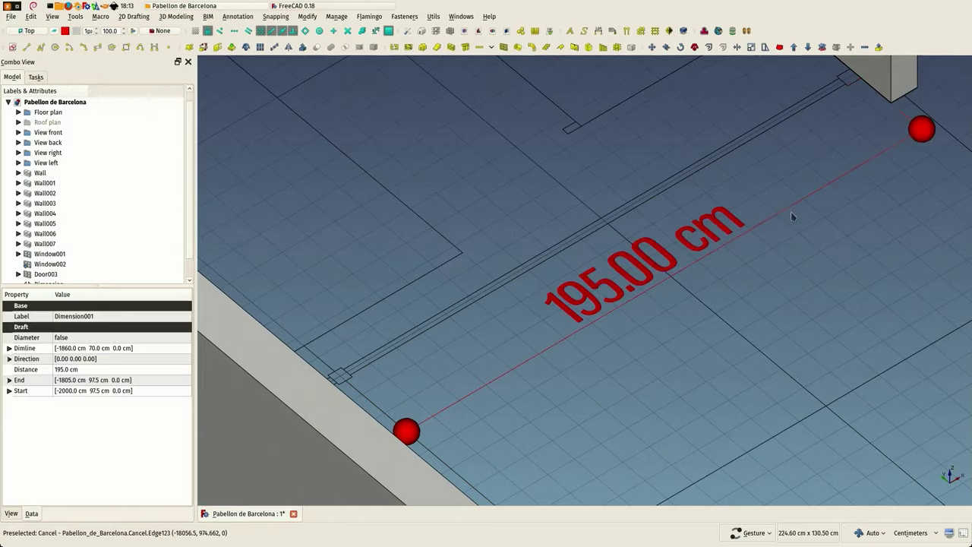
drag(790, 211, 660, 301)
drag(530, 354, 517, 319)
click(472, 299)
right_drag(538, 322, 558, 330)
drag(558, 331, 556, 351)
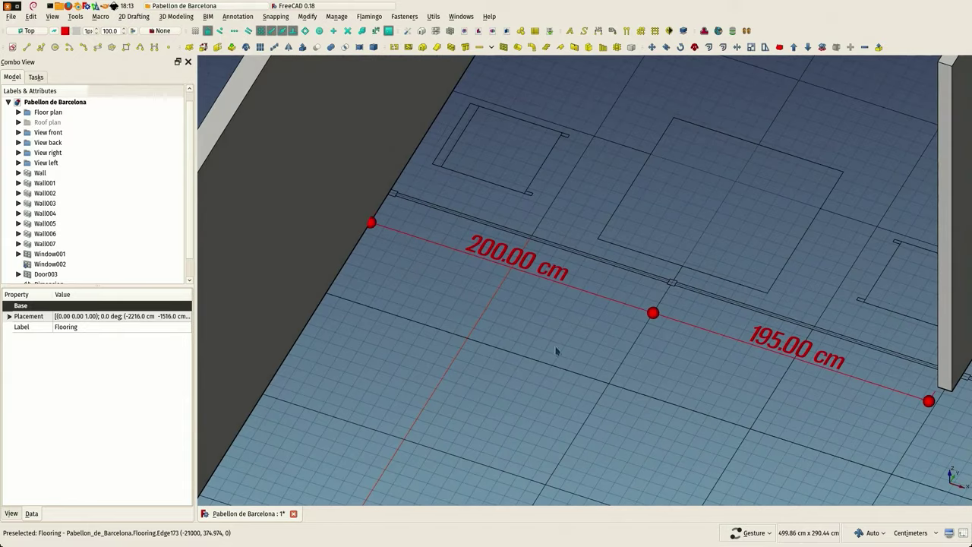
scroll(435, 286, up, 2)
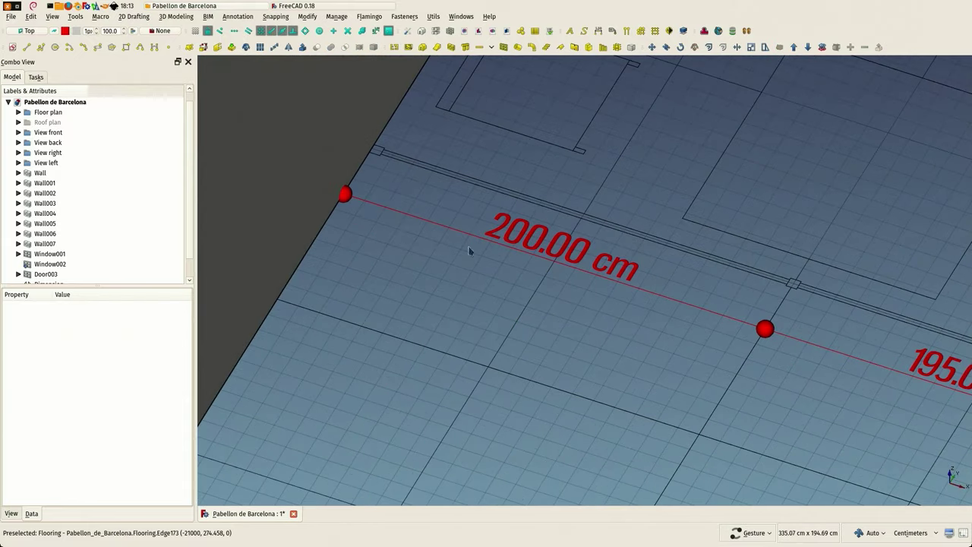
scroll(406, 271, down, 2)
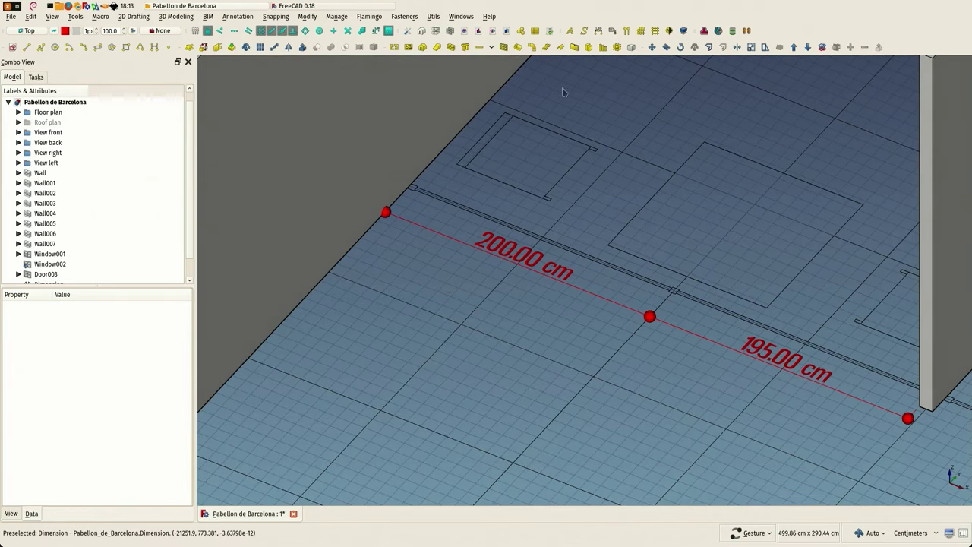
Place a Fixed window 200 cm wide and 300 cm high, with H1, H2 and W1 at 2 cm, on the floor beside the long wall.
click(505, 48)
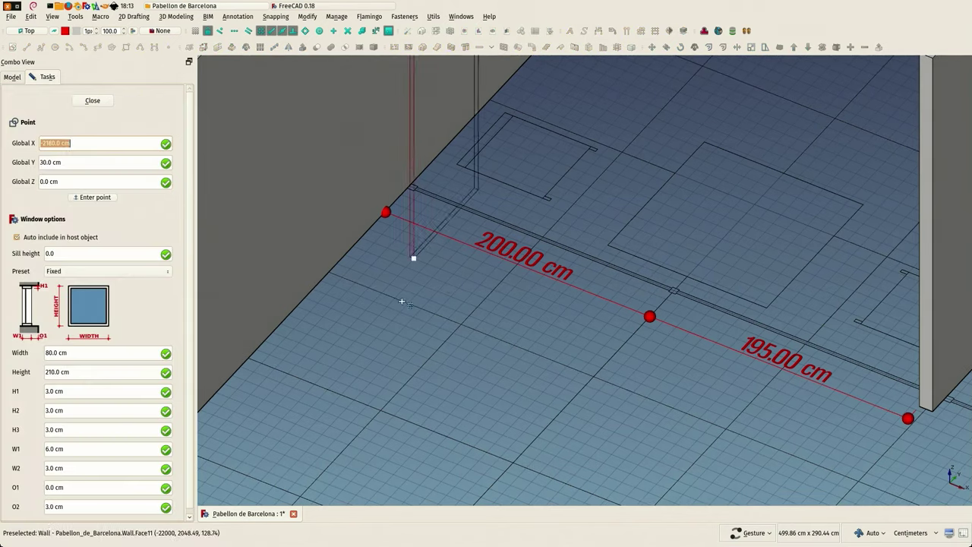
click(45, 352)
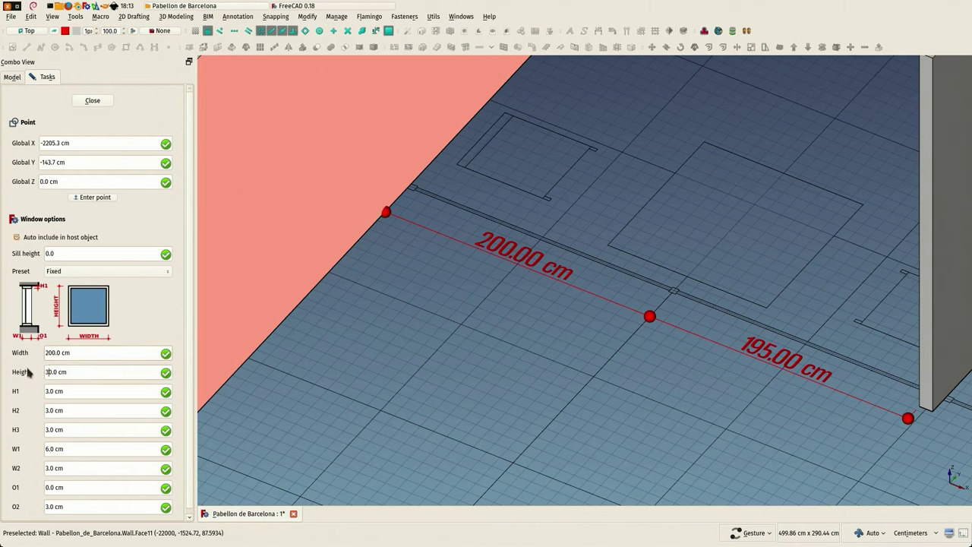
text(0)
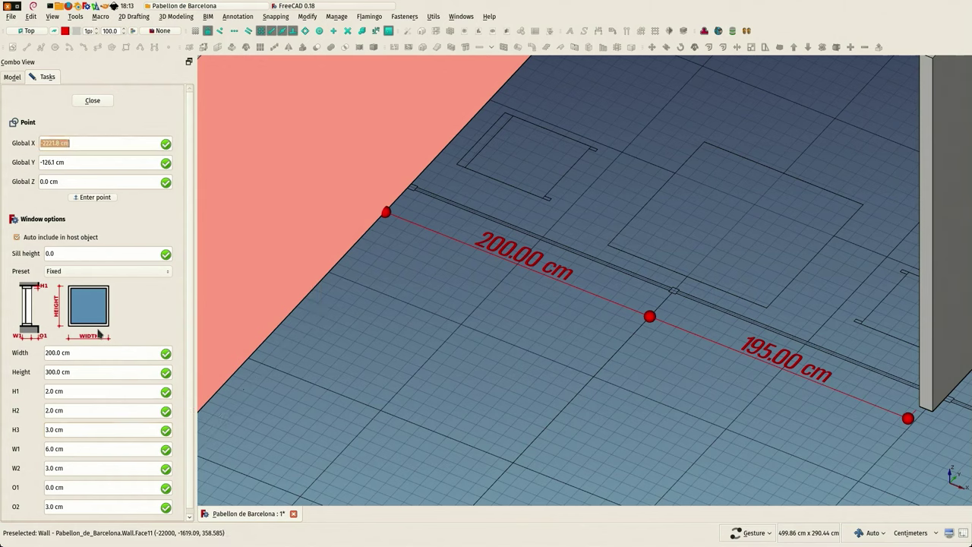
click(83, 450)
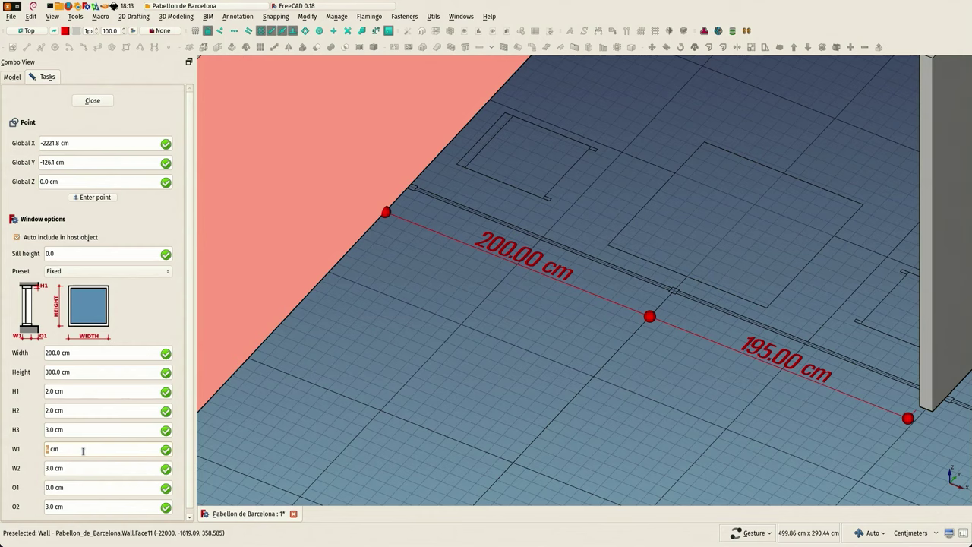
text(2)
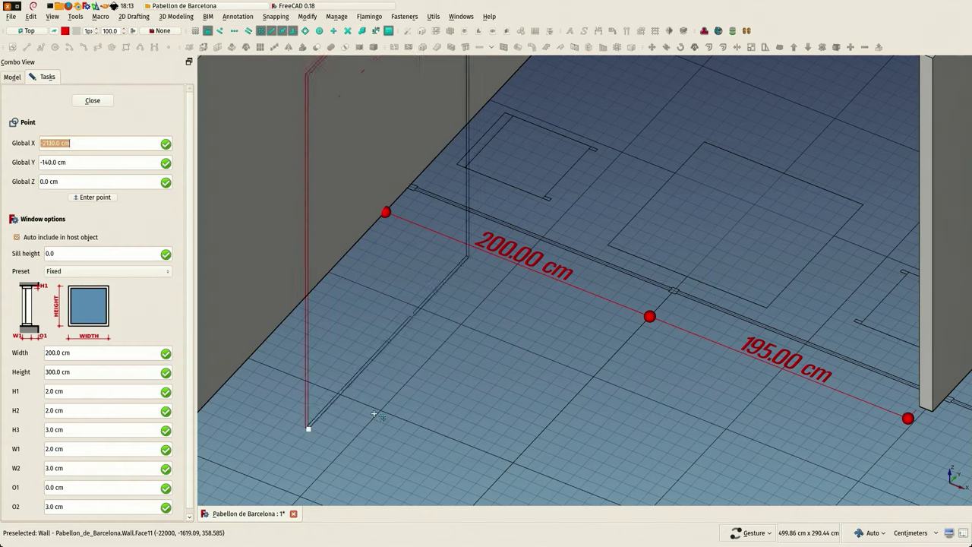
scroll(377, 380, down, 5)
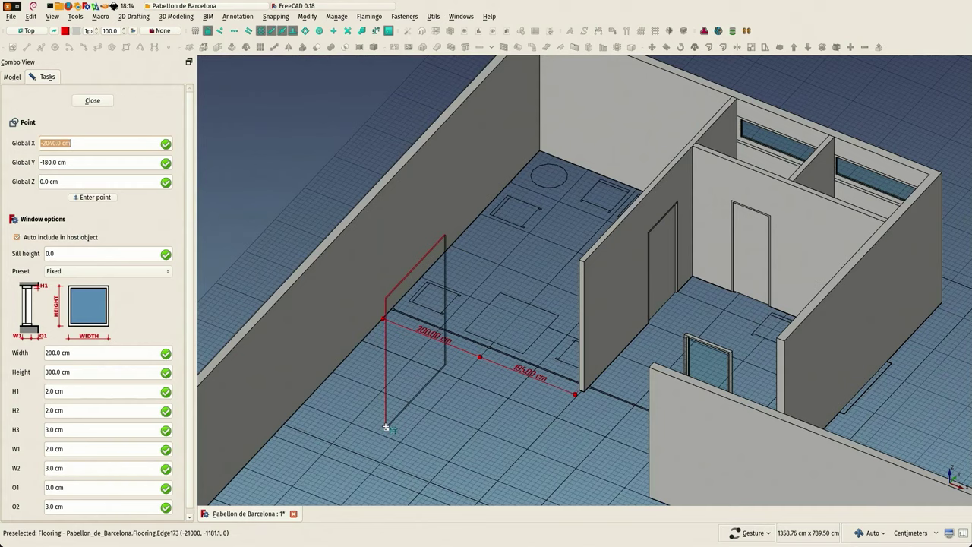
click(386, 429)
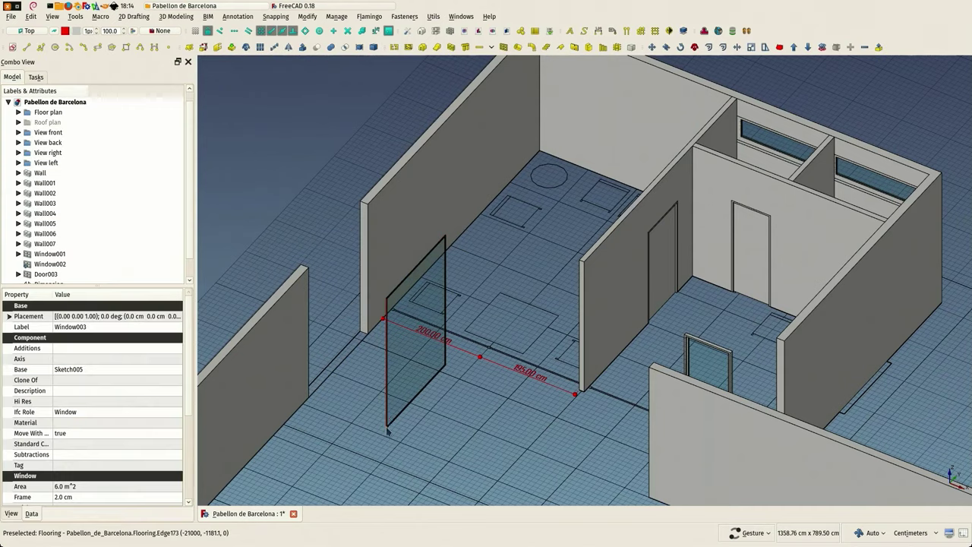
Remove the long wall from the new window's Hosts property.
scroll(394, 413, up, 2)
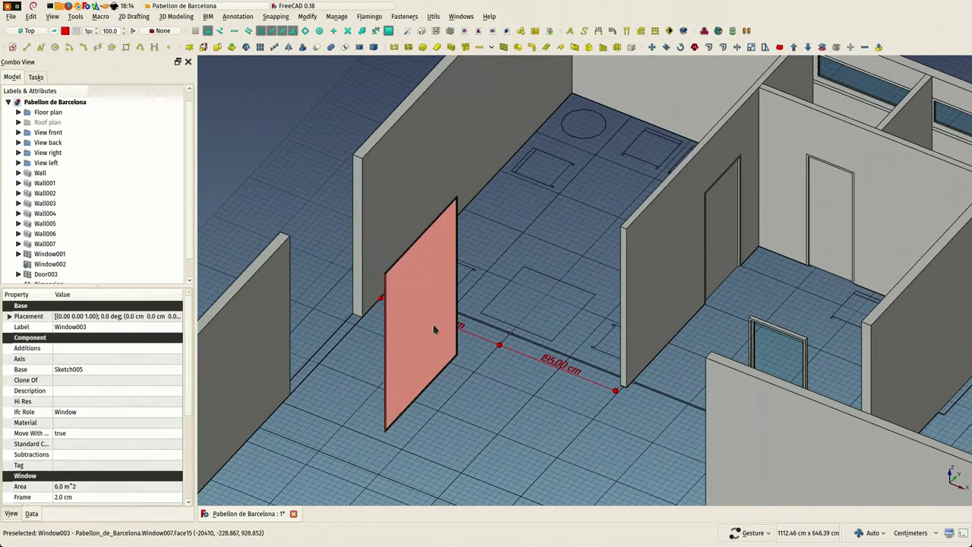
click(413, 320)
scroll(95, 432, down, 4)
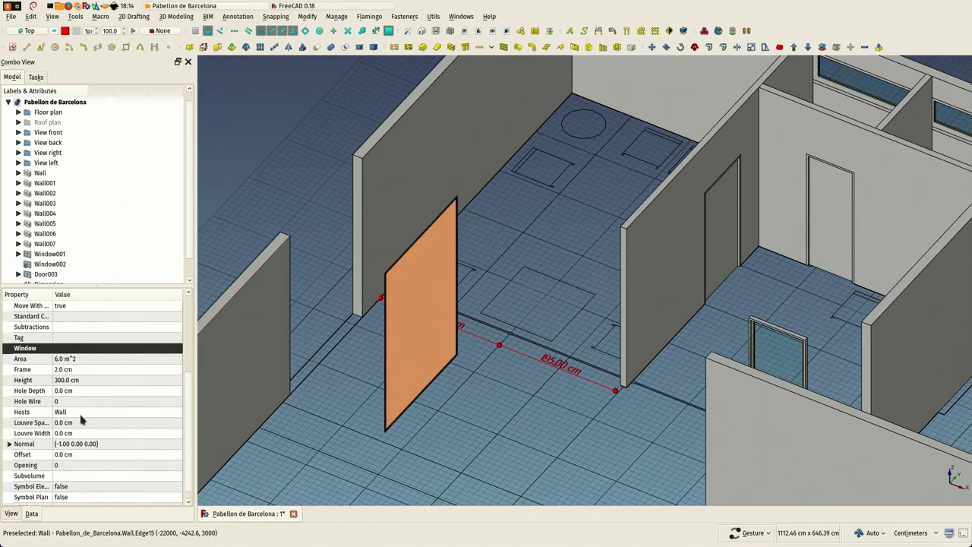
click(75, 414)
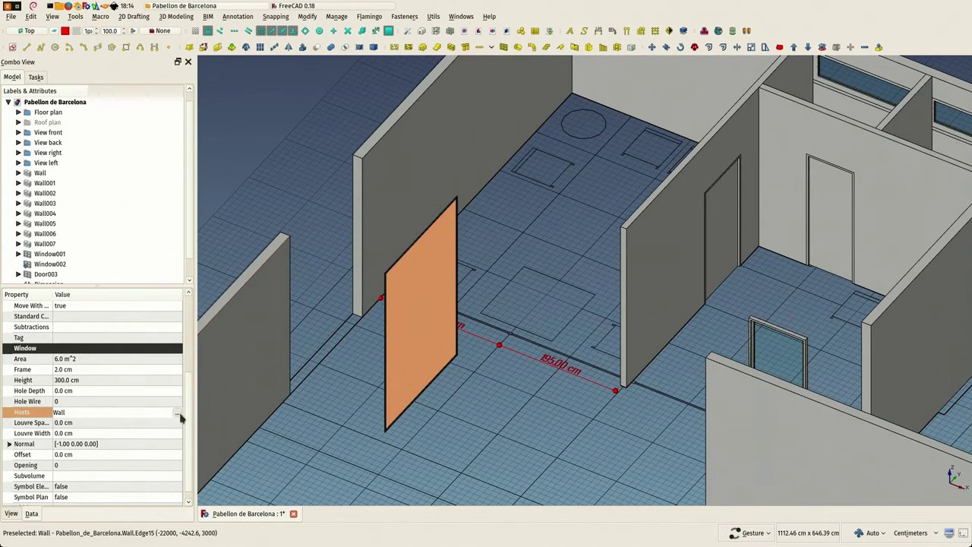
click(177, 414)
click(423, 287)
Mark the long wall for recompute to update its geometry.
click(270, 287)
right_click(20, 202)
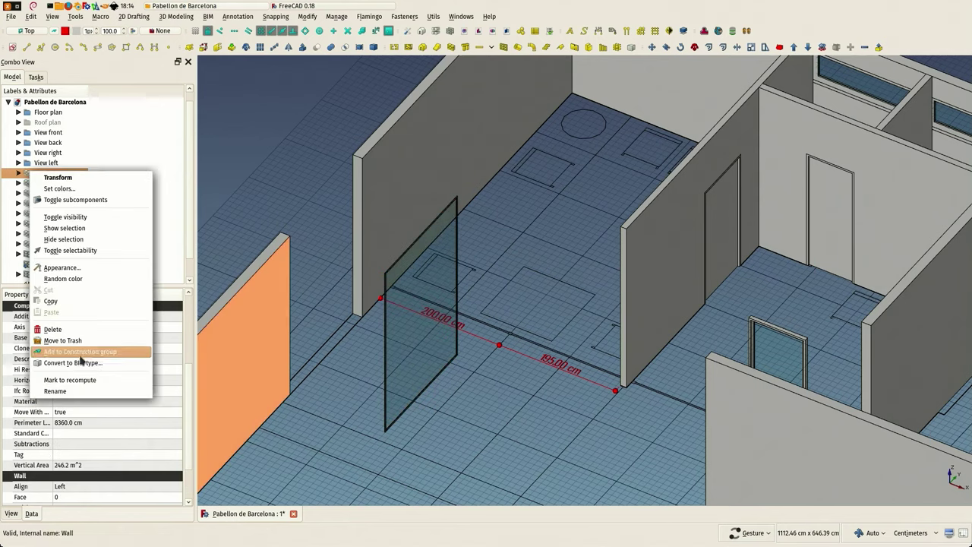
click(76, 387)
scroll(304, 243, down, 3)
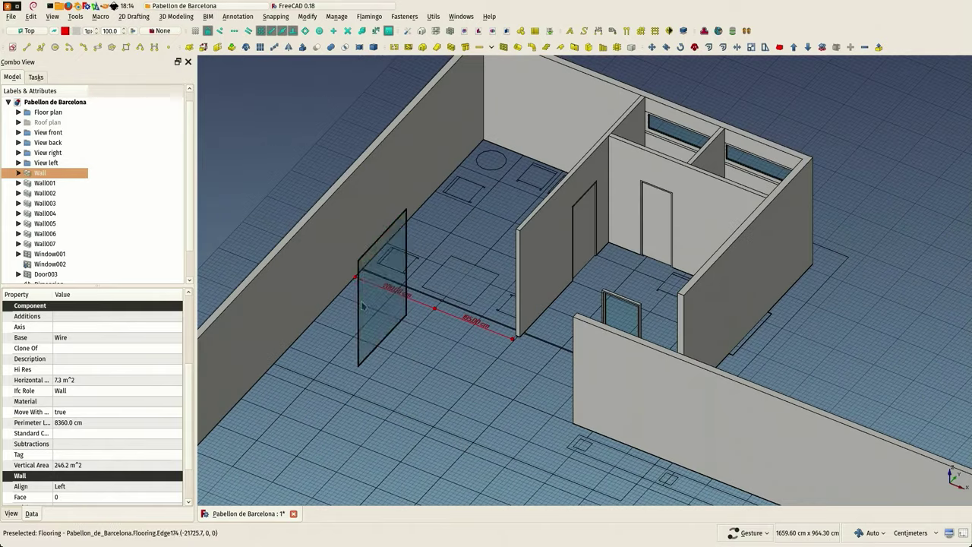
Rotate the new glass window 90 degrees clockwise in plan about its lower end corner, so it runs parallel to the partition line.
click(384, 261)
scroll(359, 370, up, 3)
scroll(358, 371, up, 2)
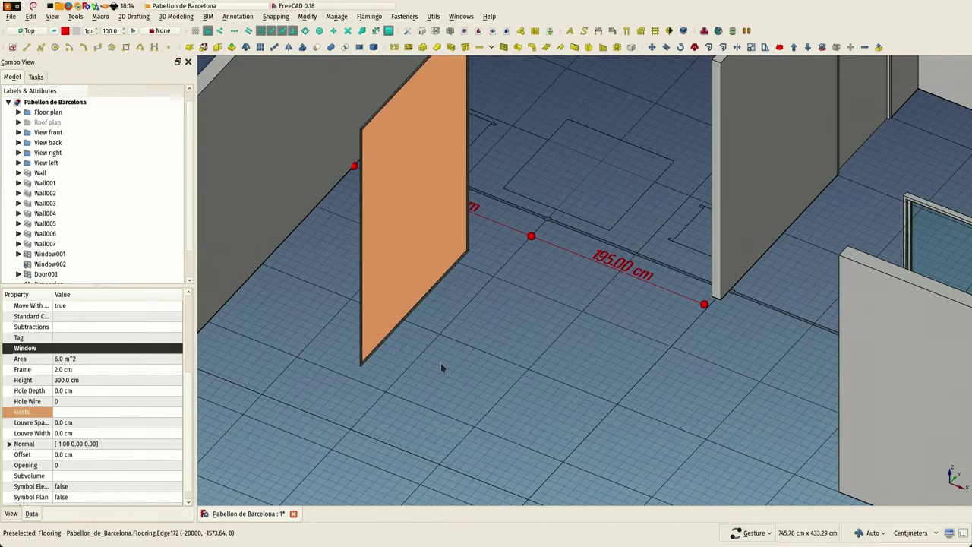
key(2)
scroll(437, 440, down, 3)
scroll(455, 417, up, 5)
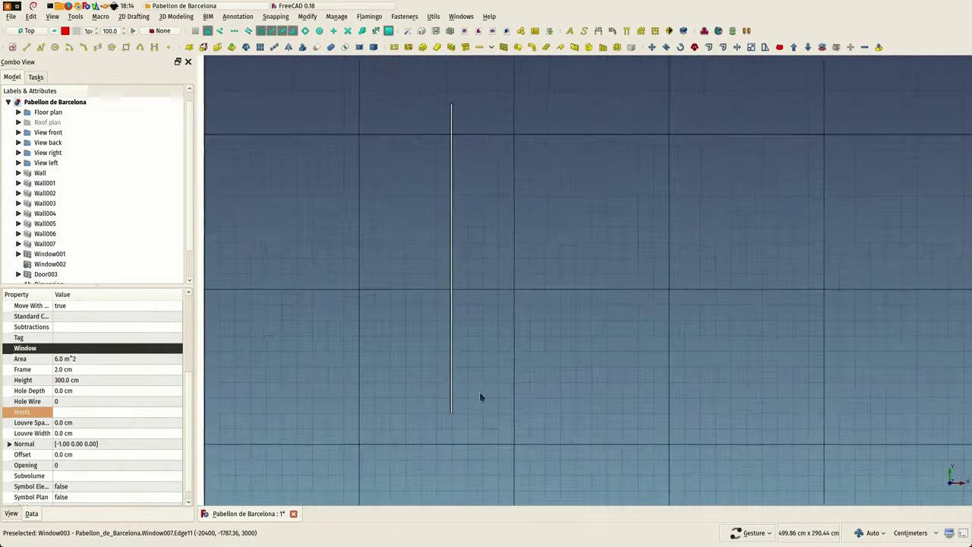
scroll(410, 395, up, 6)
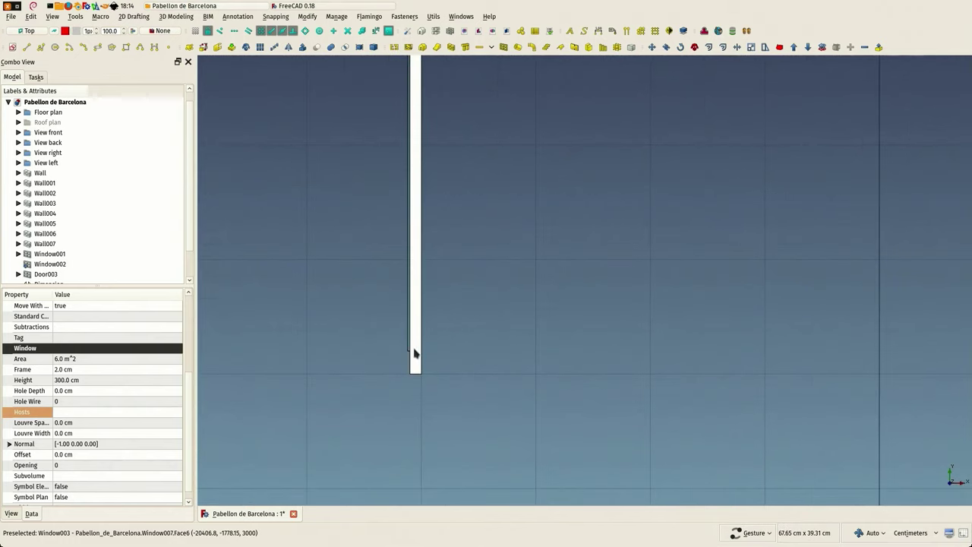
key(r)
key(o)
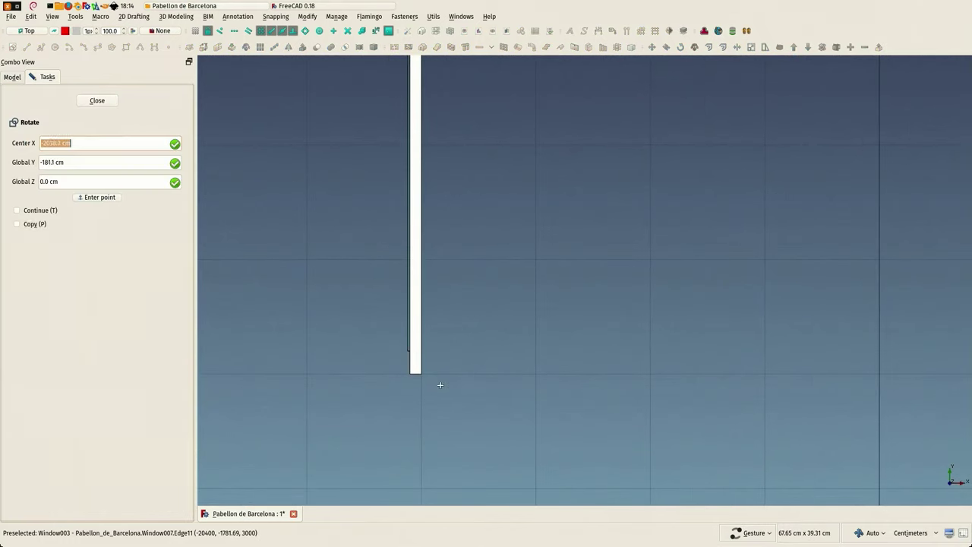
click(416, 373)
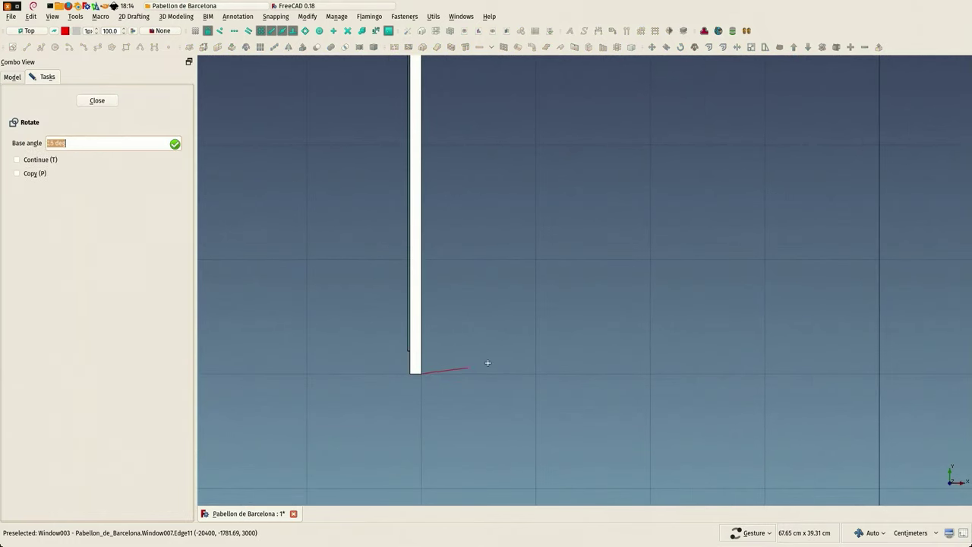
click(529, 373)
click(421, 486)
scroll(439, 379, down, 10)
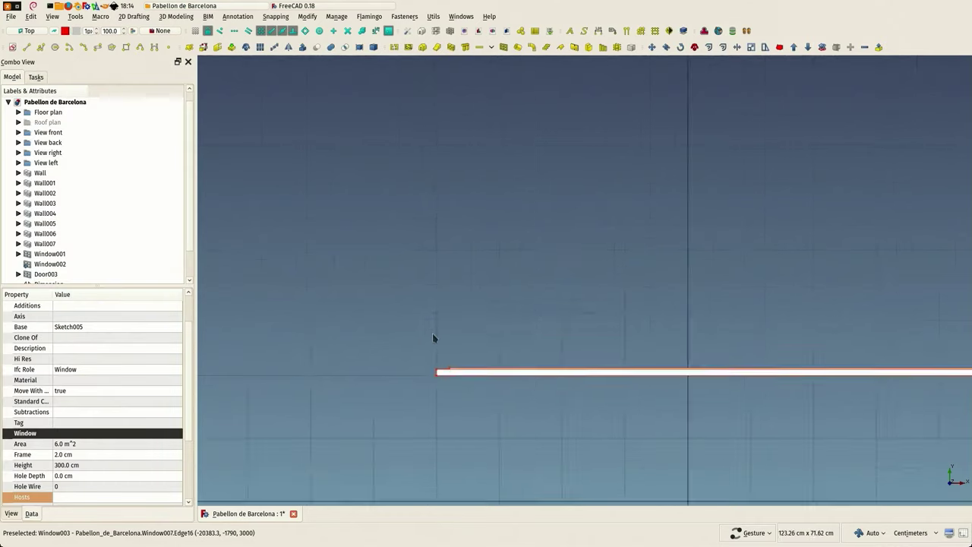
drag(419, 328, 381, 272)
scroll(396, 278, up, 5)
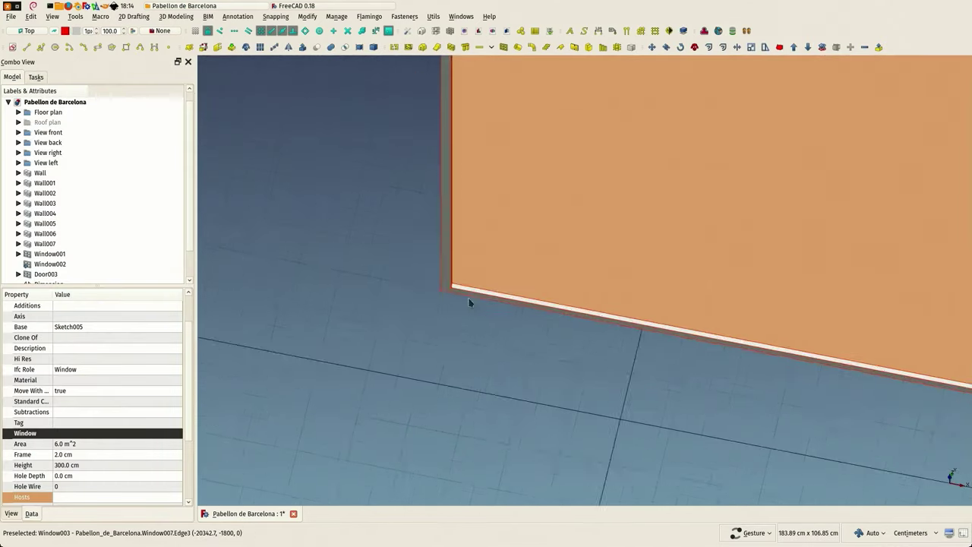
drag(467, 297, 390, 291)
key(2)
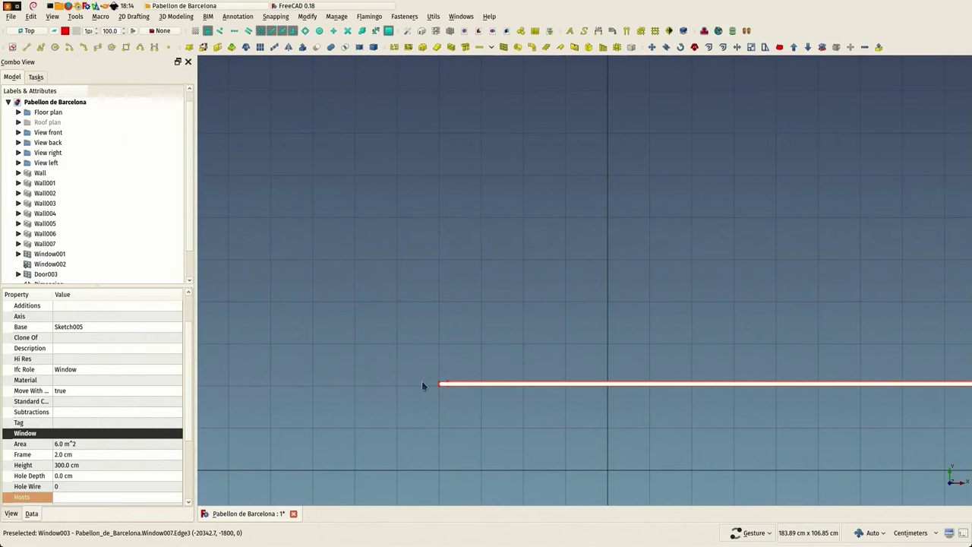
key(m)
key(v)
scroll(433, 386, up, 3)
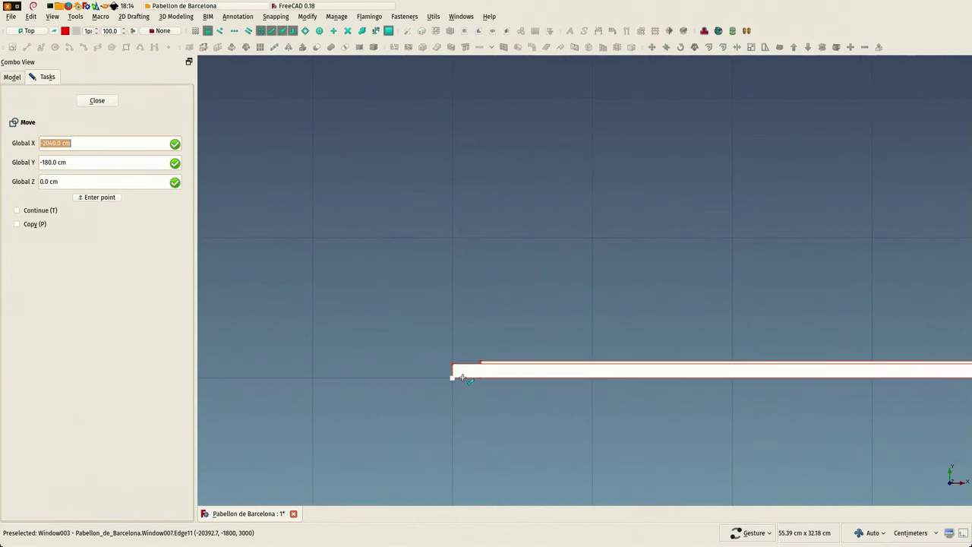
Move the window by its outer end corner to the long wall's inner face, along the partition's front edge, spanning the first bay.
click(652, 47)
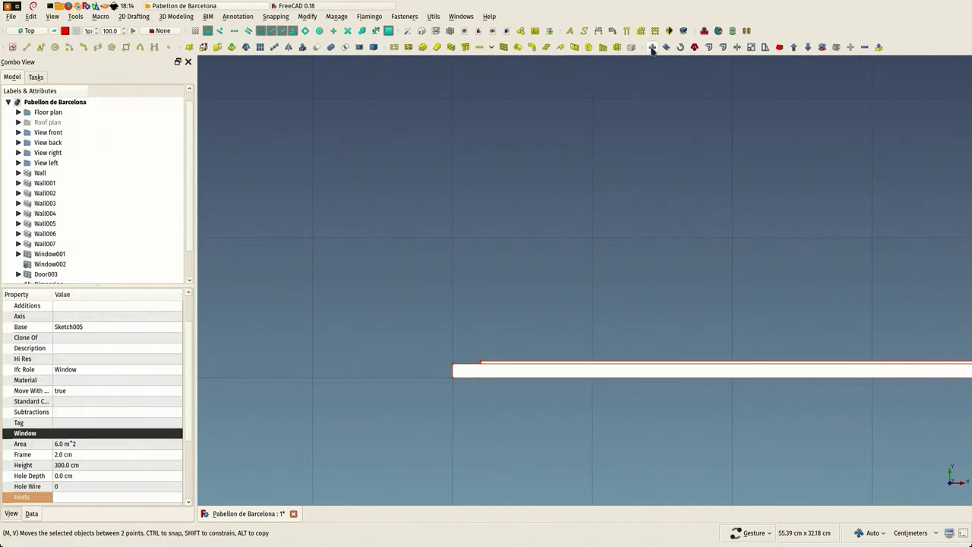
click(466, 373)
scroll(529, 425, down, 5)
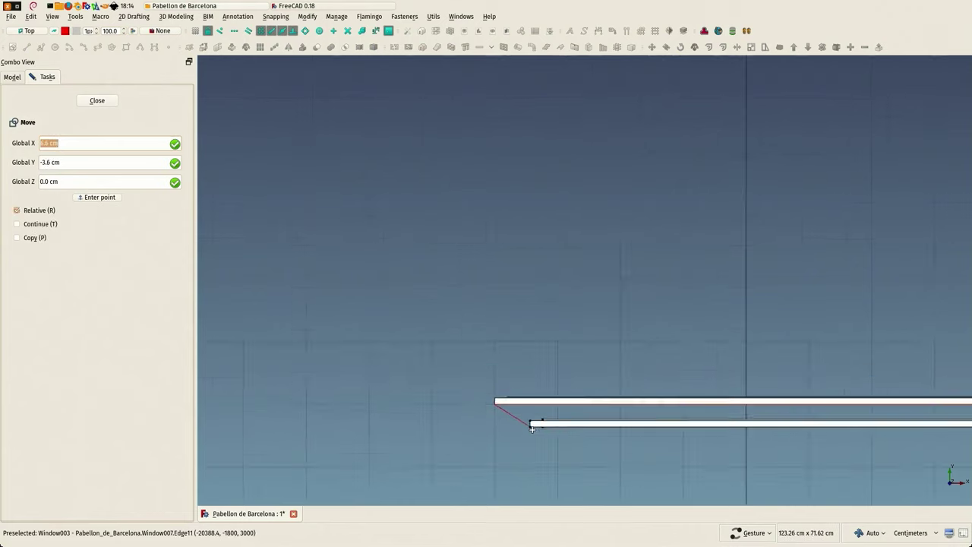
scroll(535, 433, down, 3)
scroll(447, 249, down, 1)
scroll(466, 301, up, 5)
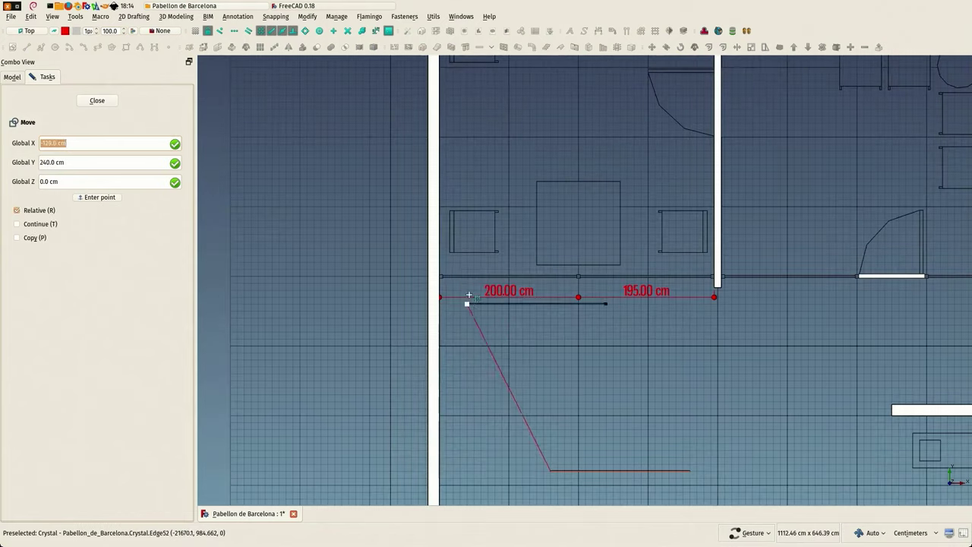
scroll(460, 270, up, 5)
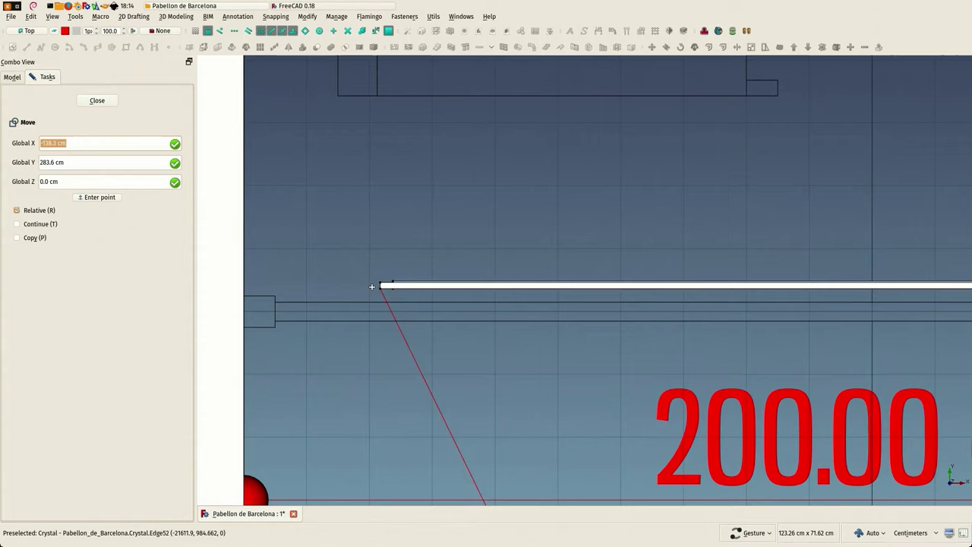
right_drag(482, 271, 641, 254)
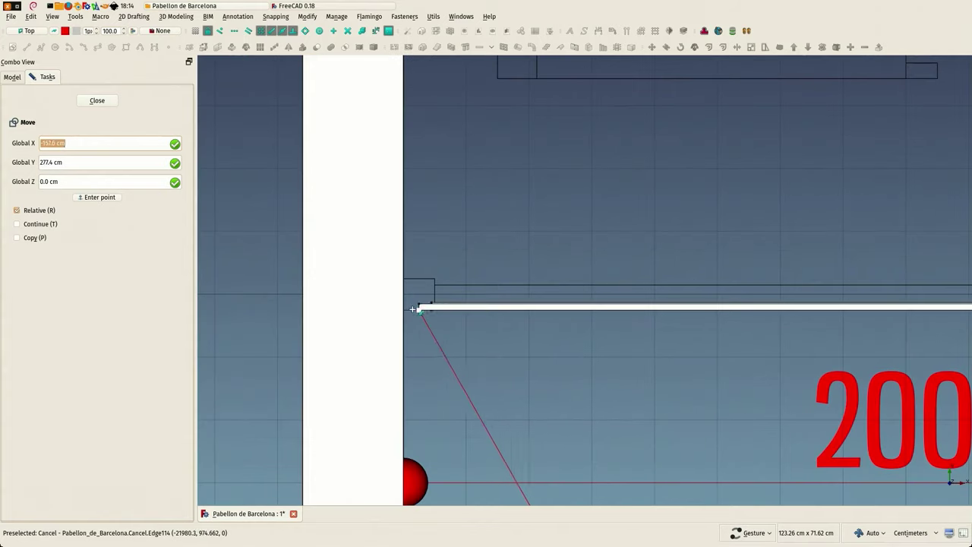
key(x)
key(Return)
scroll(462, 317, up, 4)
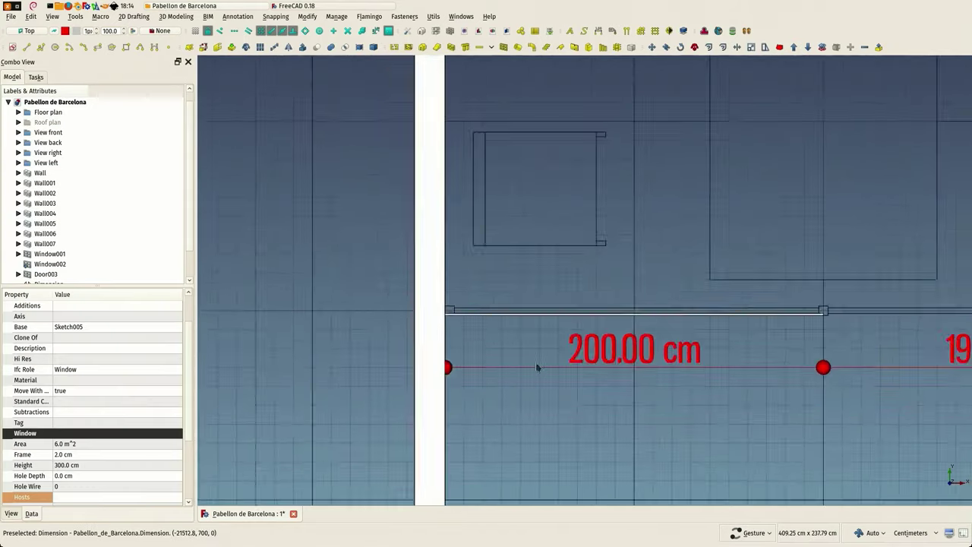
Set the first-bay window's Frame property to 4 cm.
drag(535, 361, 446, 301)
scroll(805, 337, up, 6)
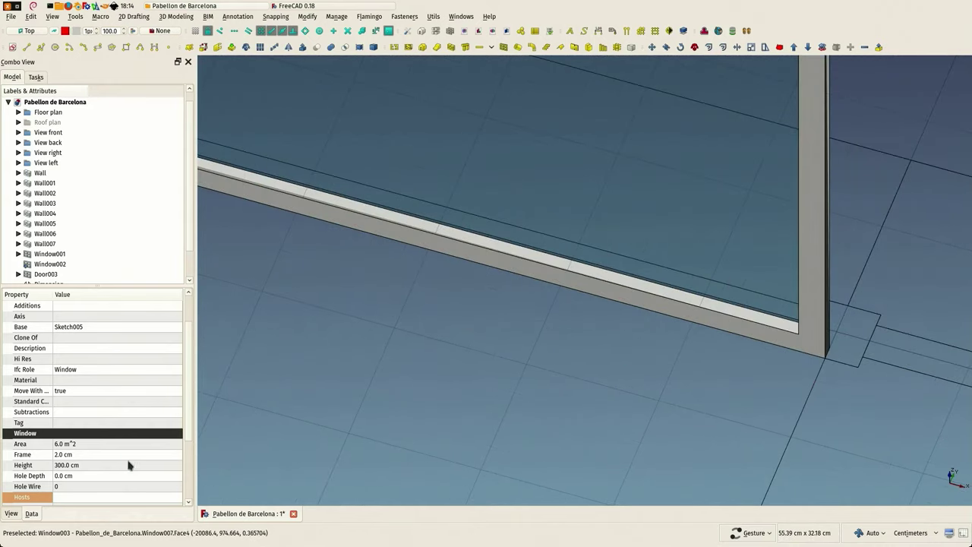
scroll(129, 465, down, 3)
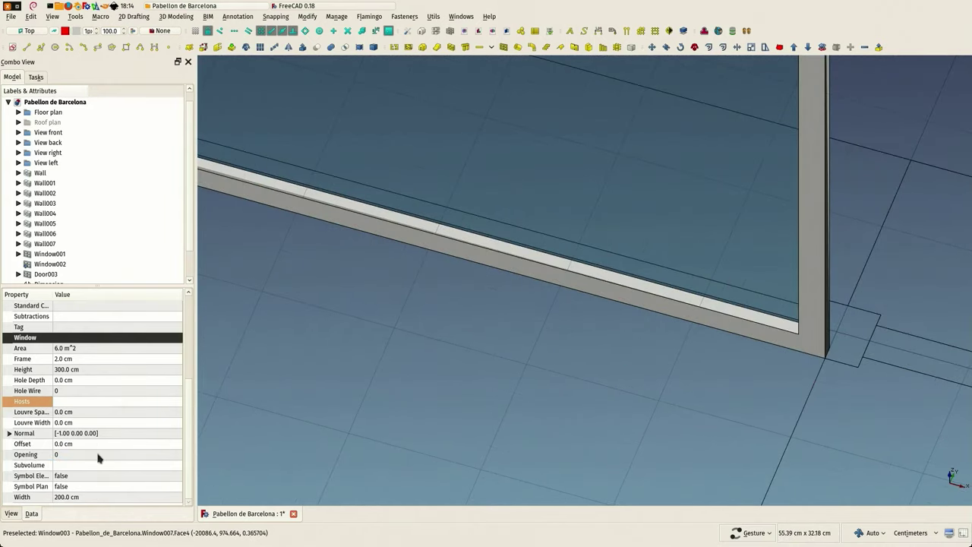
click(86, 358)
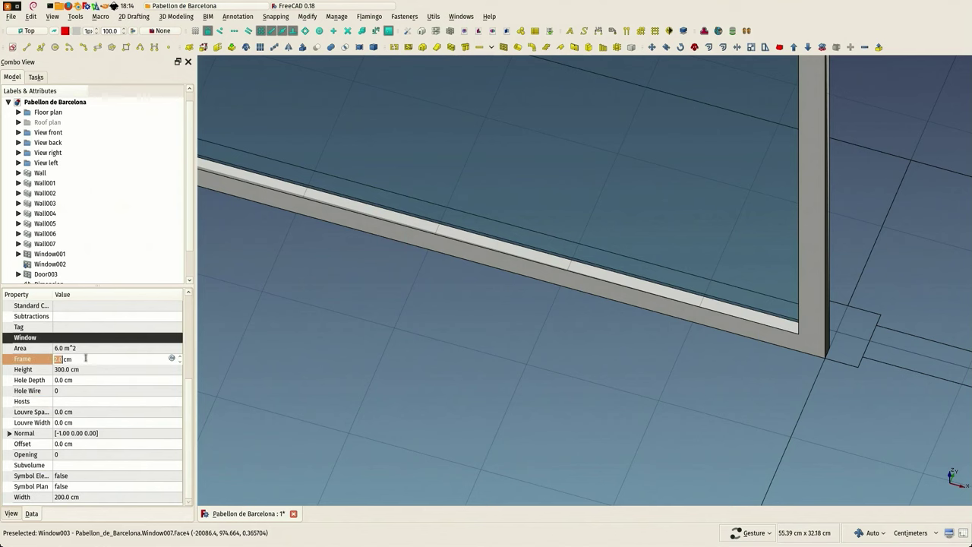
text(4)
key(Return)
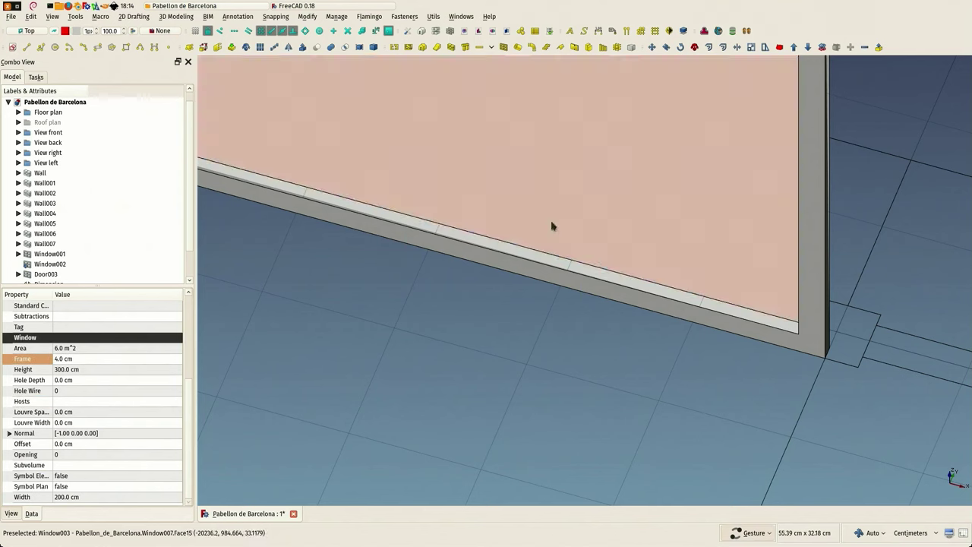
Set the first-bay window's Frame property to 6 cm.
scroll(628, 356, up, 5)
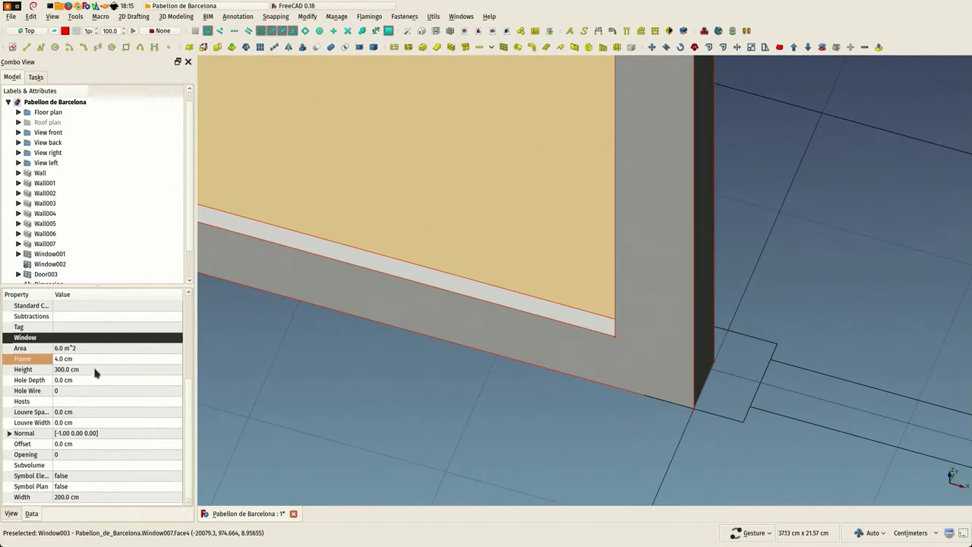
click(93, 359)
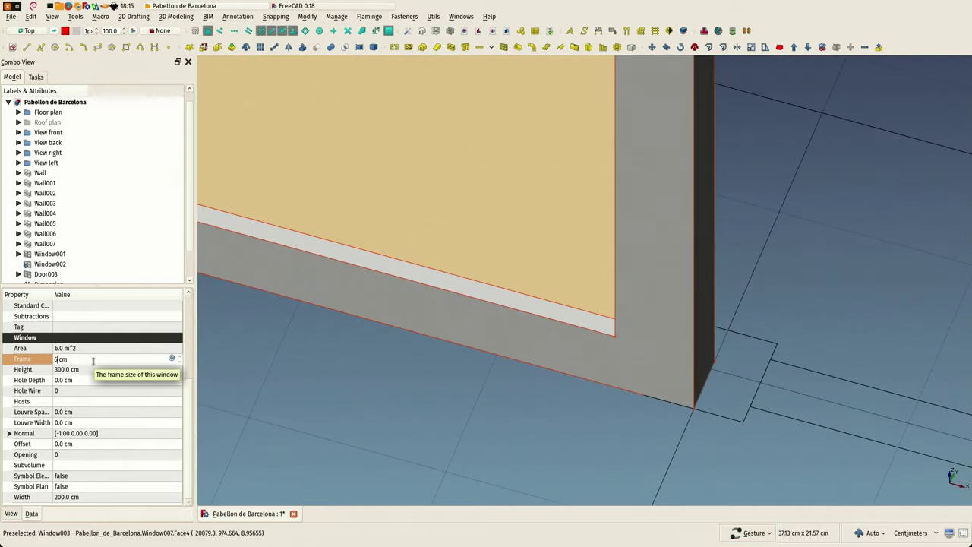
text(6)
key(Return)
scroll(535, 374, down, 5)
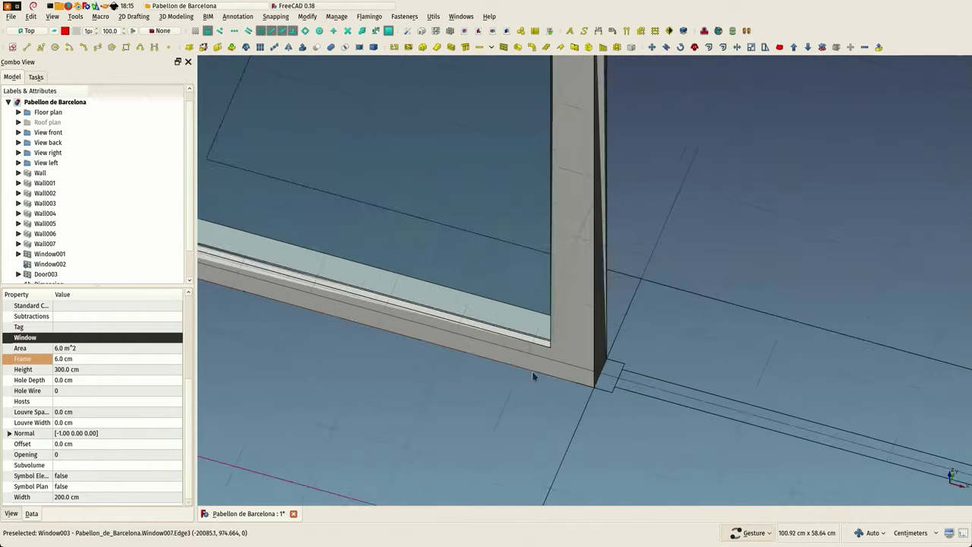
Set the first-bay window's Frame property to 2 cm after checking how the frame fits the middle post.
drag(518, 372, 481, 390)
right_drag(482, 390, 649, 410)
scroll(647, 410, down, 4)
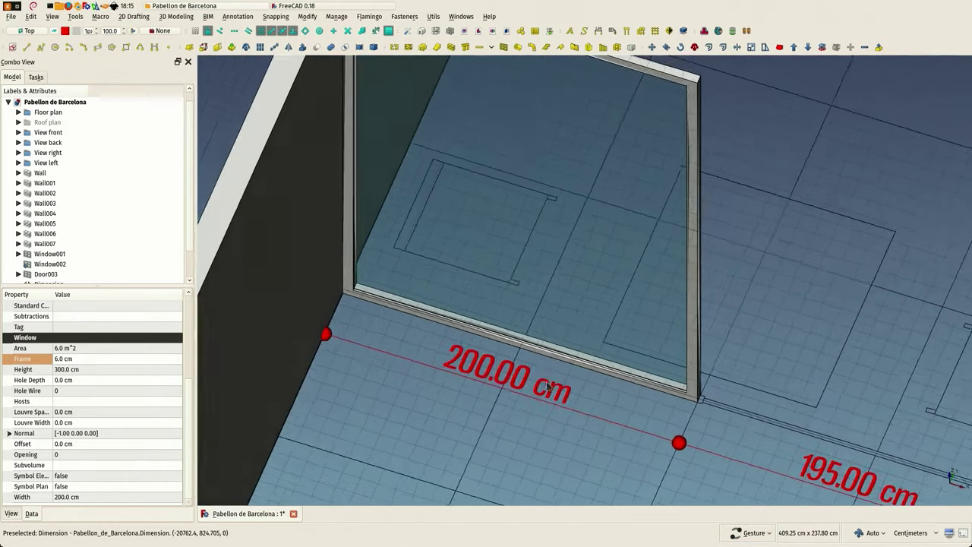
scroll(614, 389, up, 5)
scroll(615, 394, up, 2)
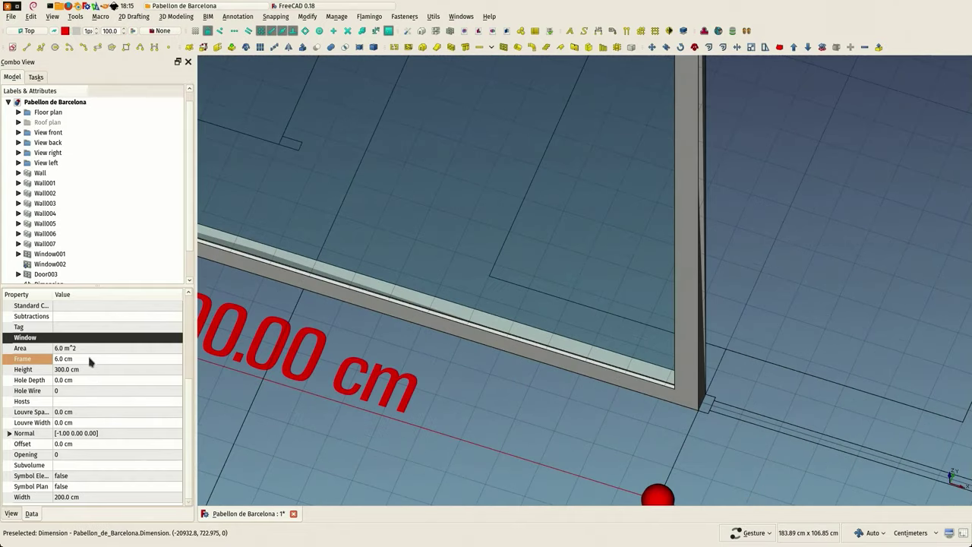
click(89, 359)
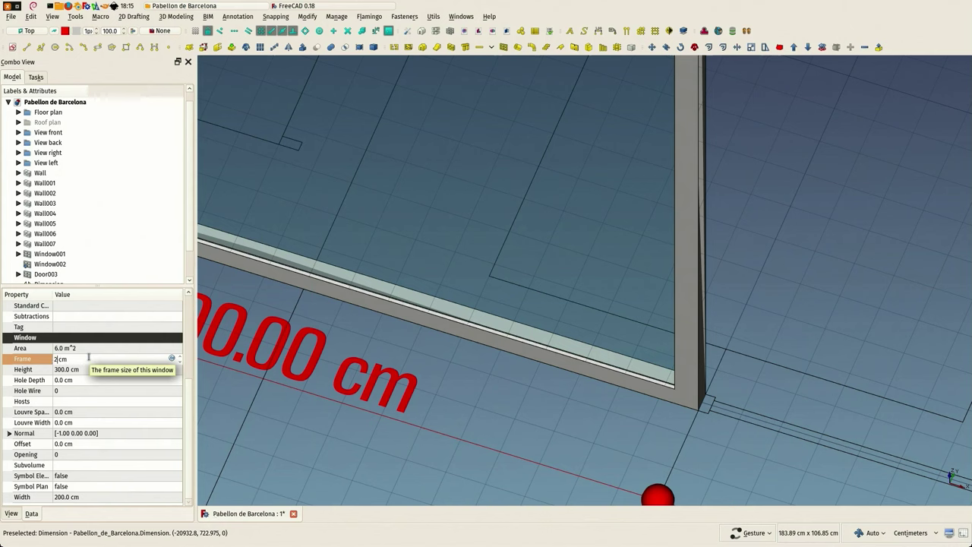
key(Return)
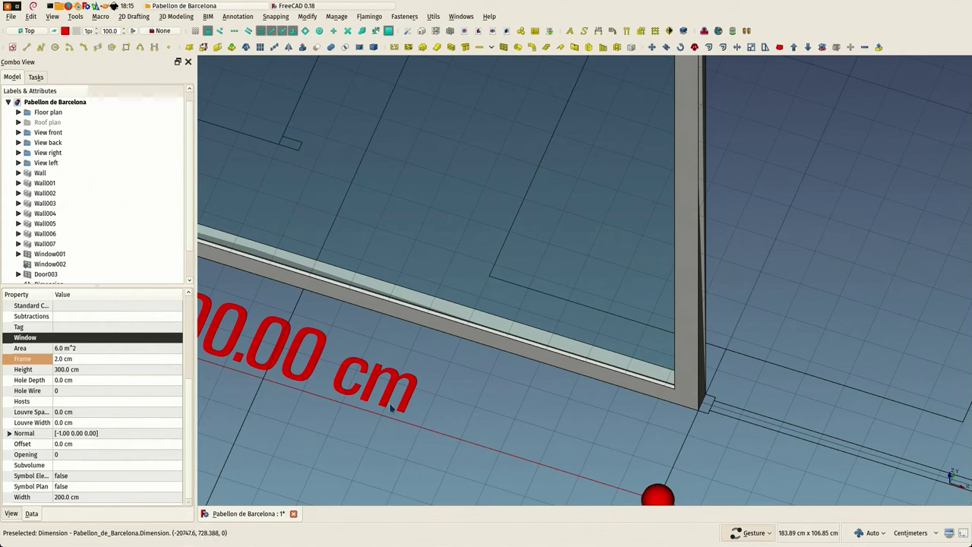
Examine the thickness and offset of the first-bay window's OuterFrame component, update the component and finish editing the window.
click(696, 408)
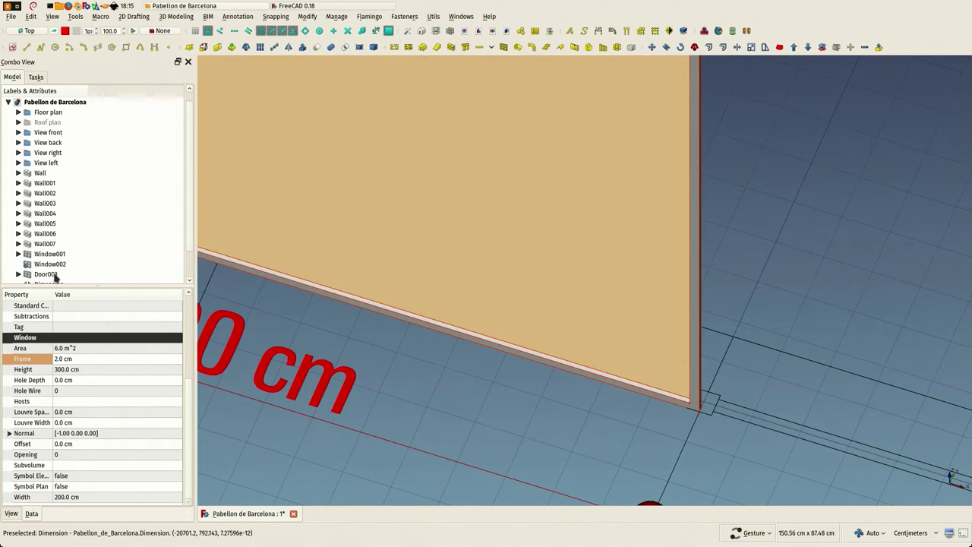
scroll(55, 277, down, 1)
double_click(47, 275)
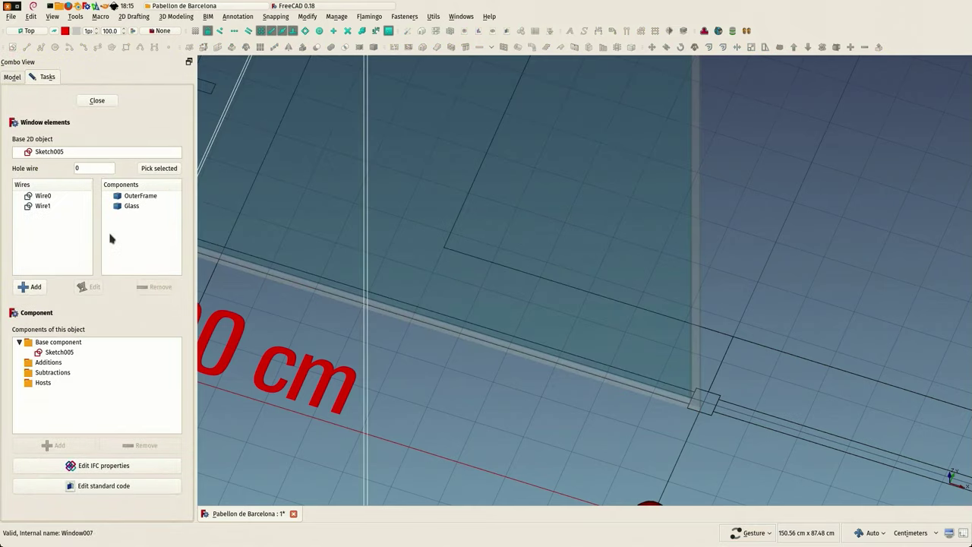
click(123, 196)
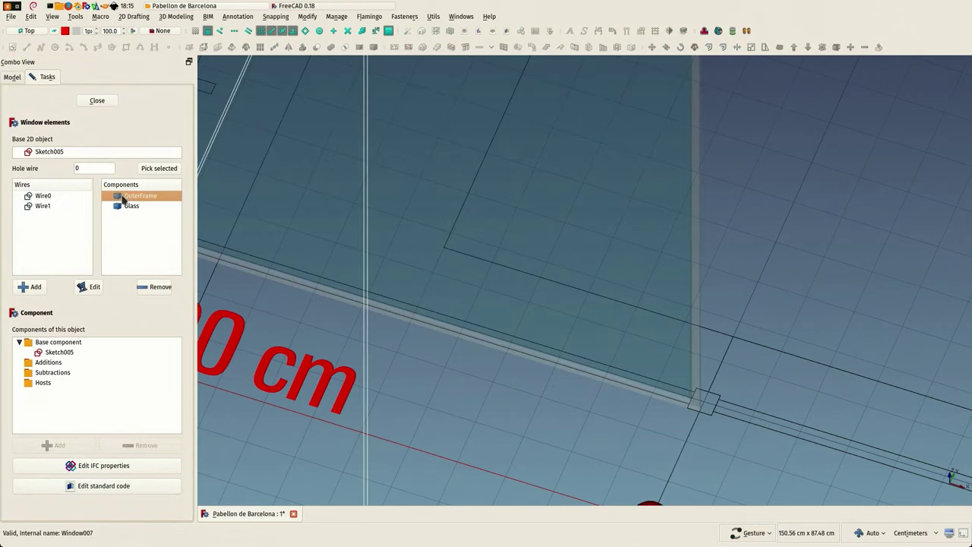
click(90, 287)
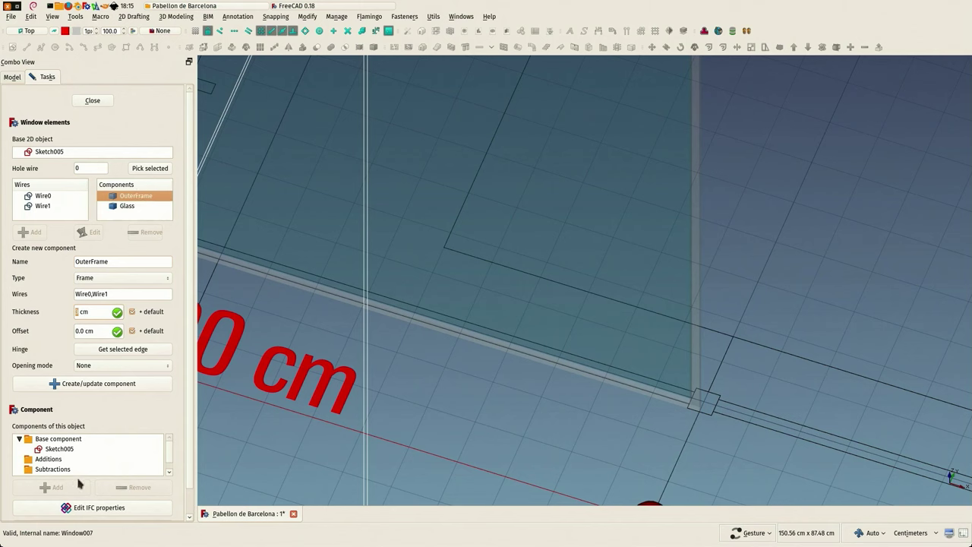
click(66, 390)
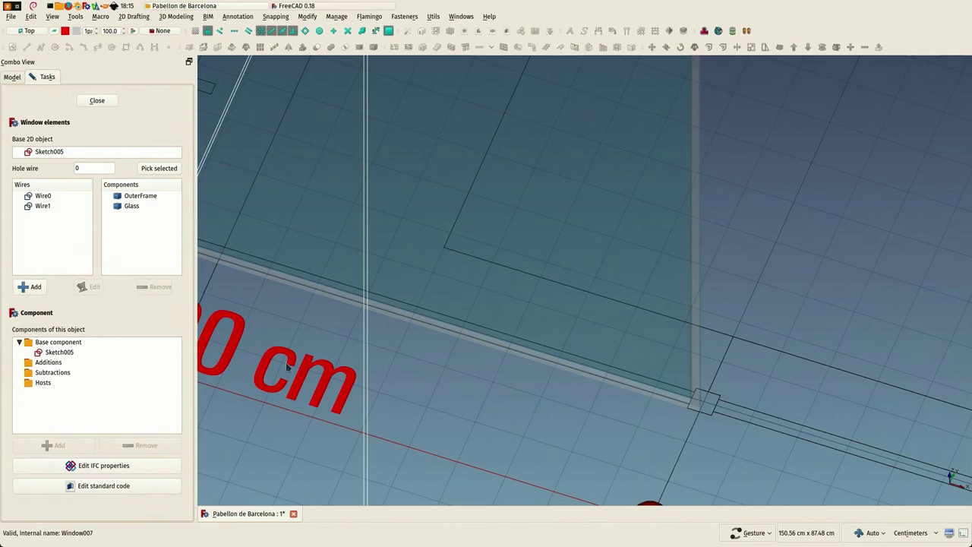
click(97, 100)
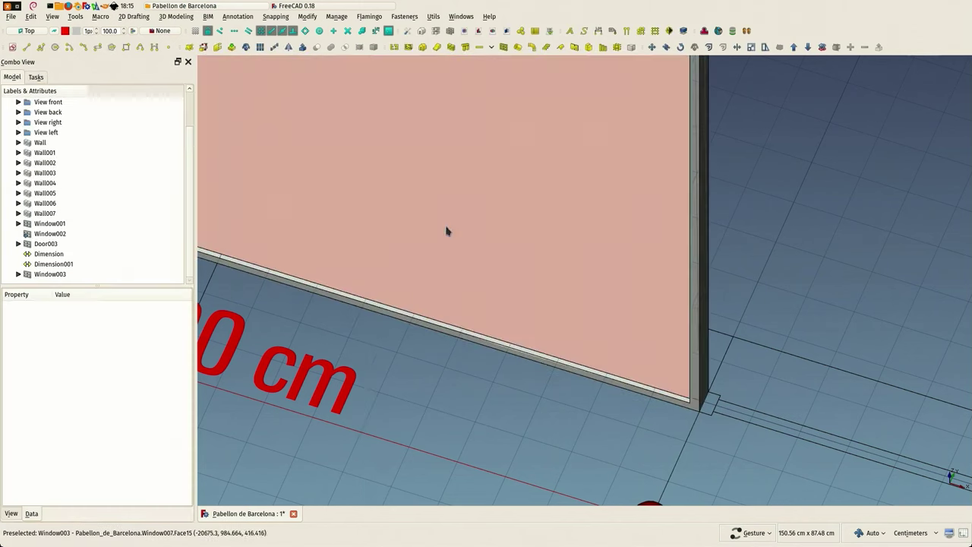
Inspect how the first-bay window fits the middle post and its alignment with the adjacent second bay.
scroll(577, 372, down, 2)
scroll(646, 413, up, 2)
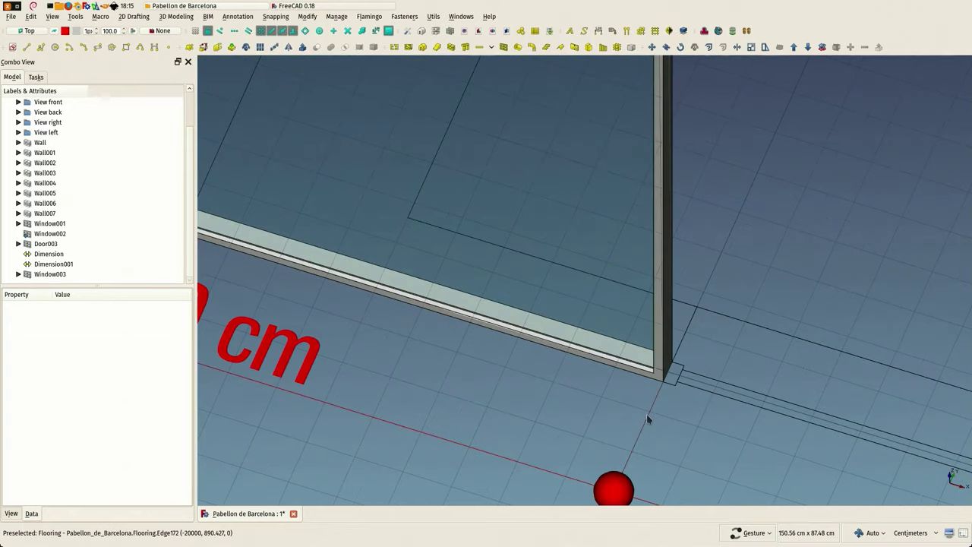
scroll(647, 403, down, 5)
scroll(414, 328, up, 2)
drag(451, 362, 455, 382)
right_drag(633, 379, 414, 231)
drag(447, 319, 538, 308)
right_drag(605, 360, 548, 309)
drag(548, 310, 561, 327)
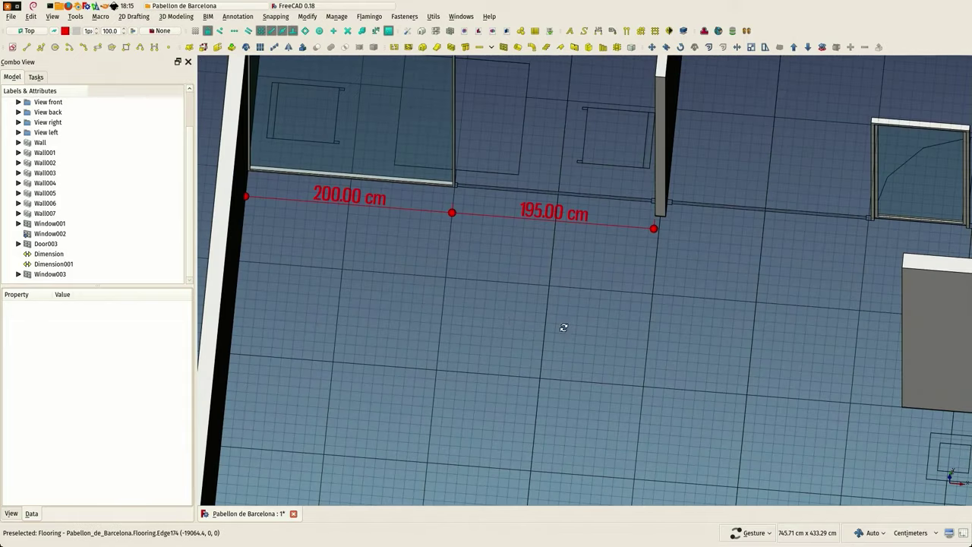
Place a Fixed preset window, 80 cm wide and 210 cm high, on the open floor in front of the second bay.
click(505, 47)
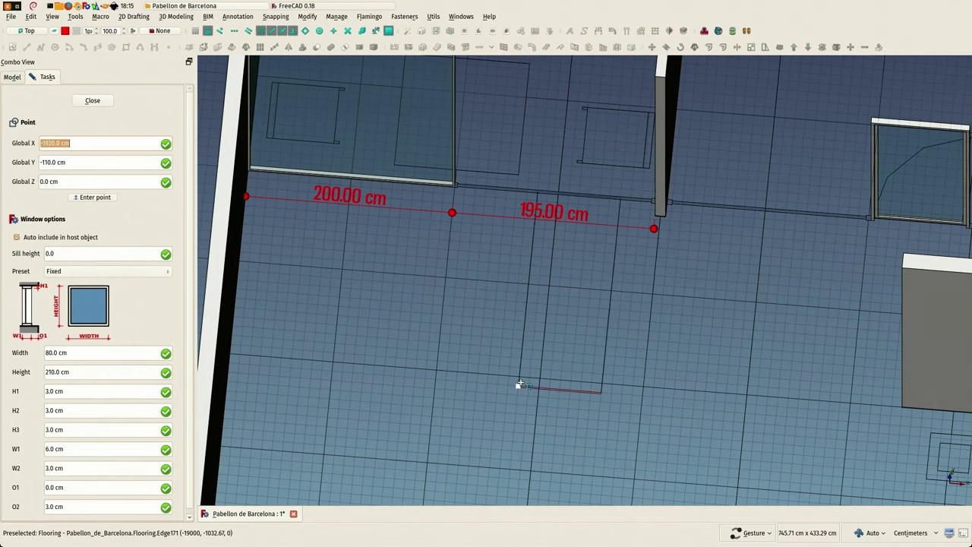
scroll(448, 392, down, 1)
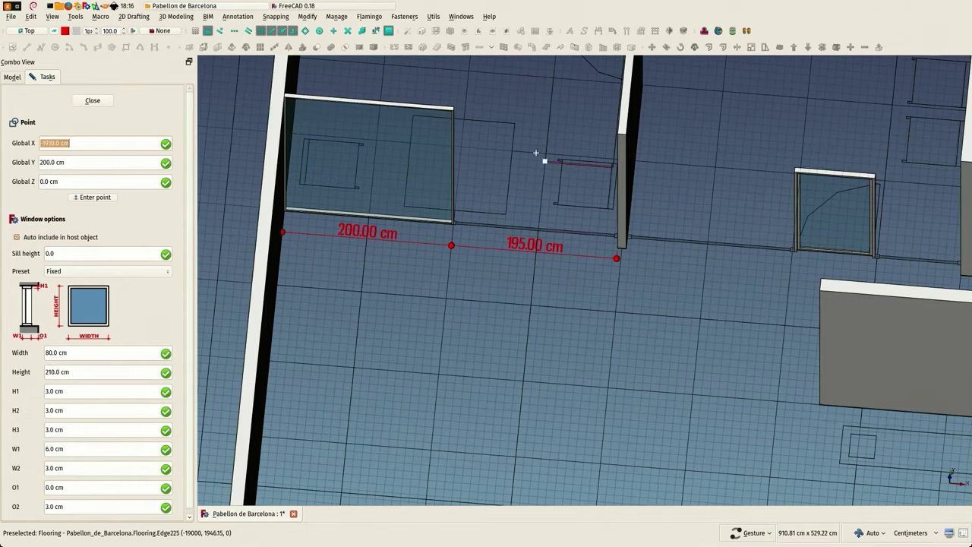
click(539, 147)
click(503, 47)
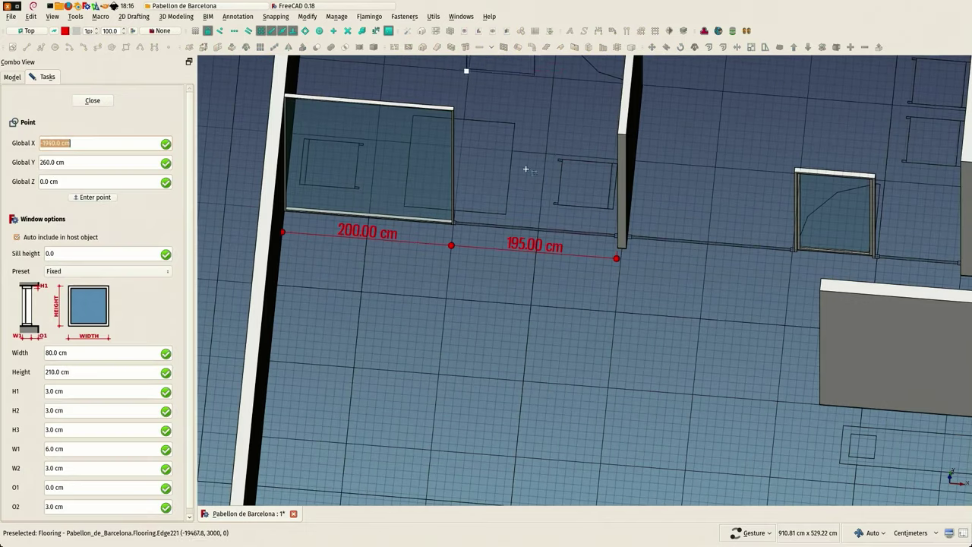
click(558, 370)
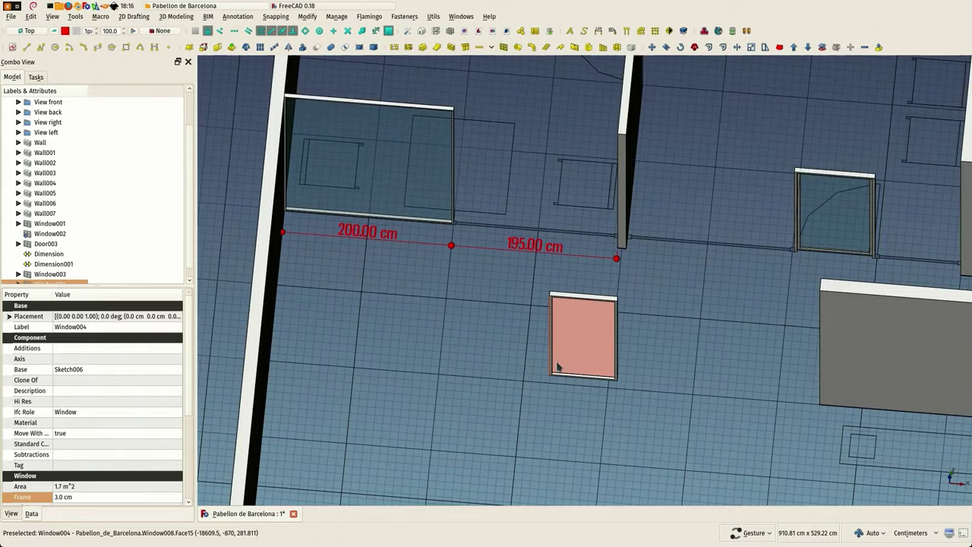
Set the new window's width to 195 cm and its height to 300 cm.
scroll(566, 361, up, 2)
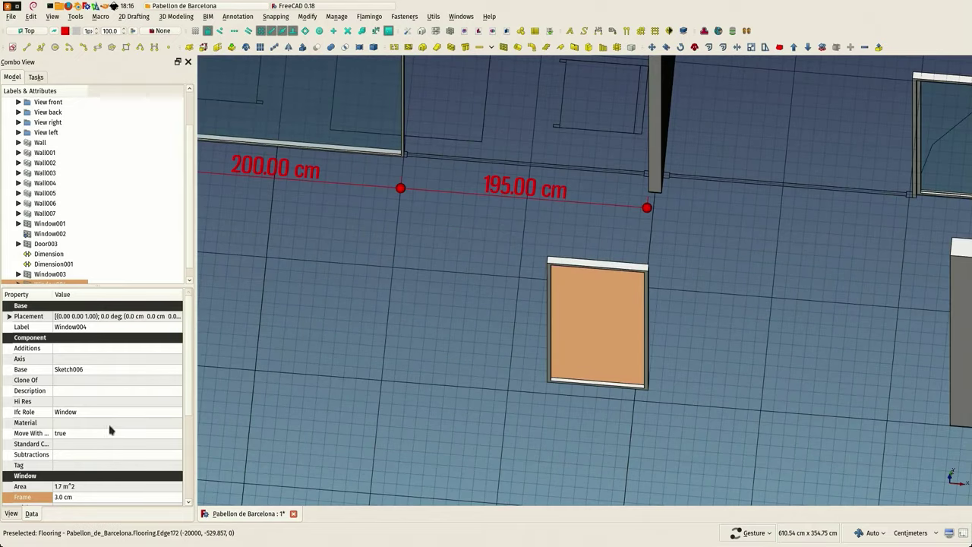
scroll(114, 413, down, 4)
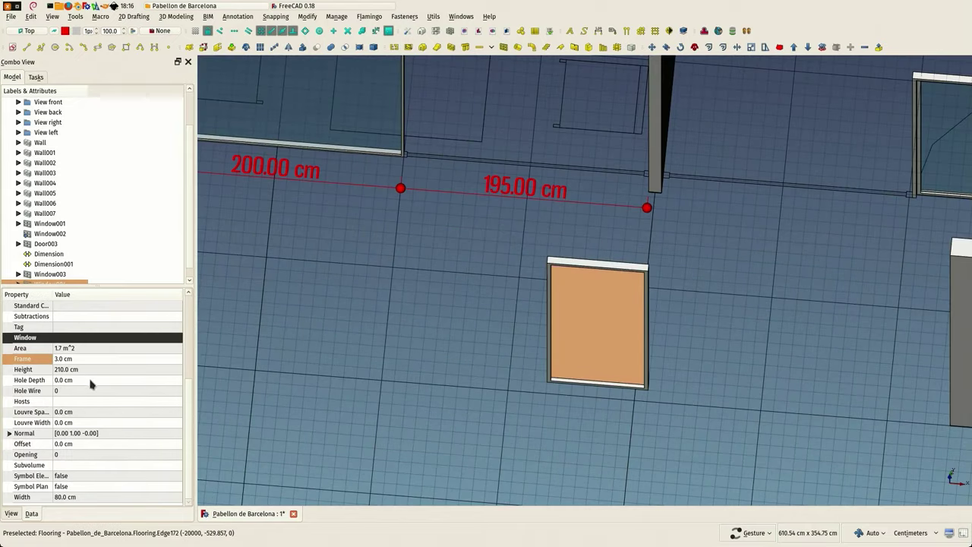
click(102, 497)
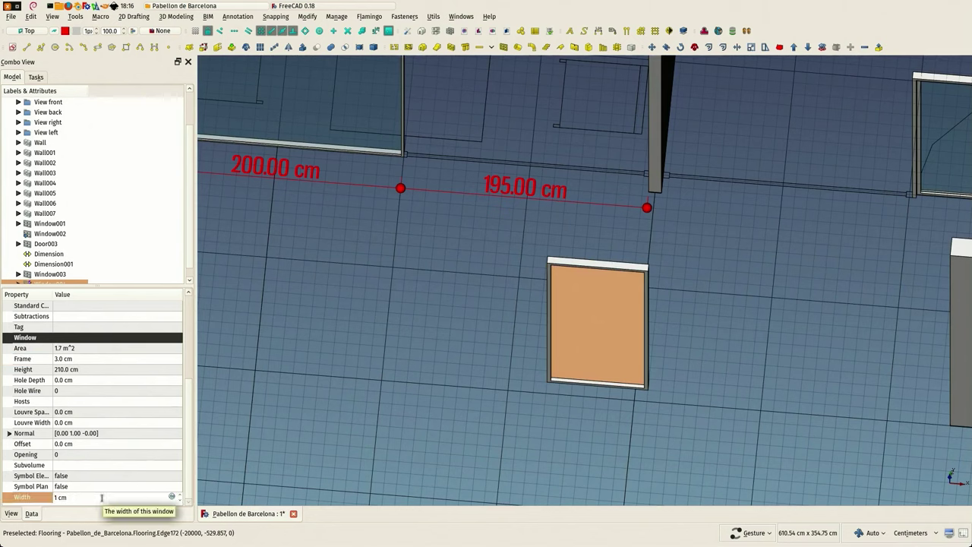
key(Return)
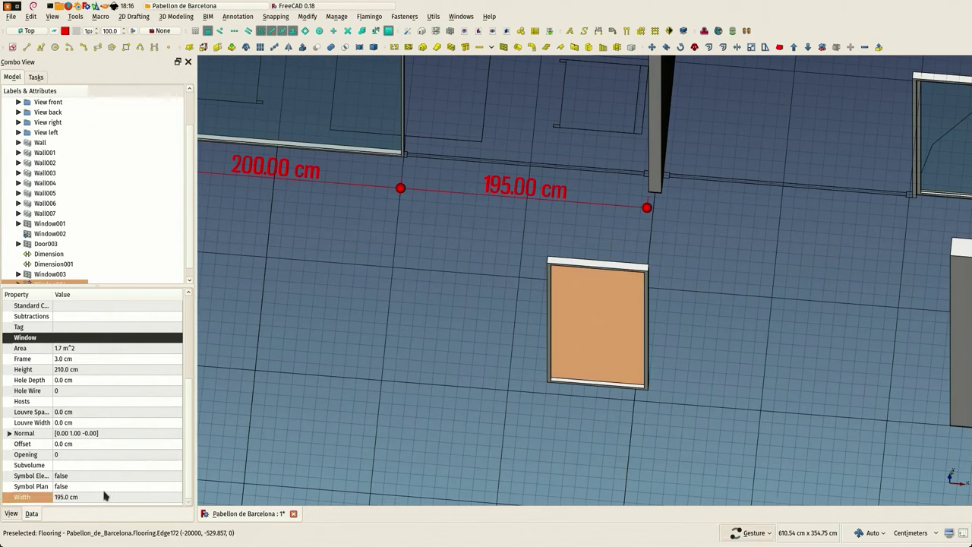
click(99, 371)
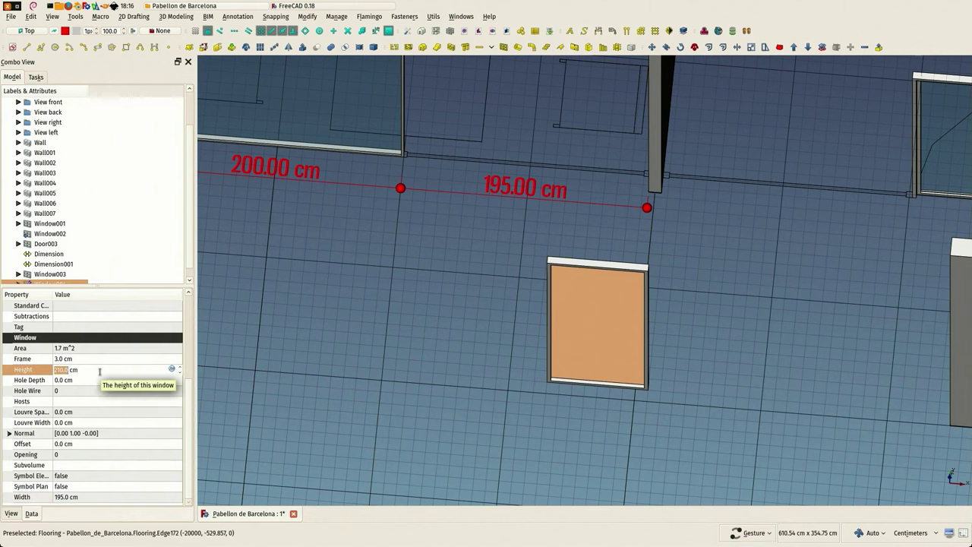
text(300)
key(Return)
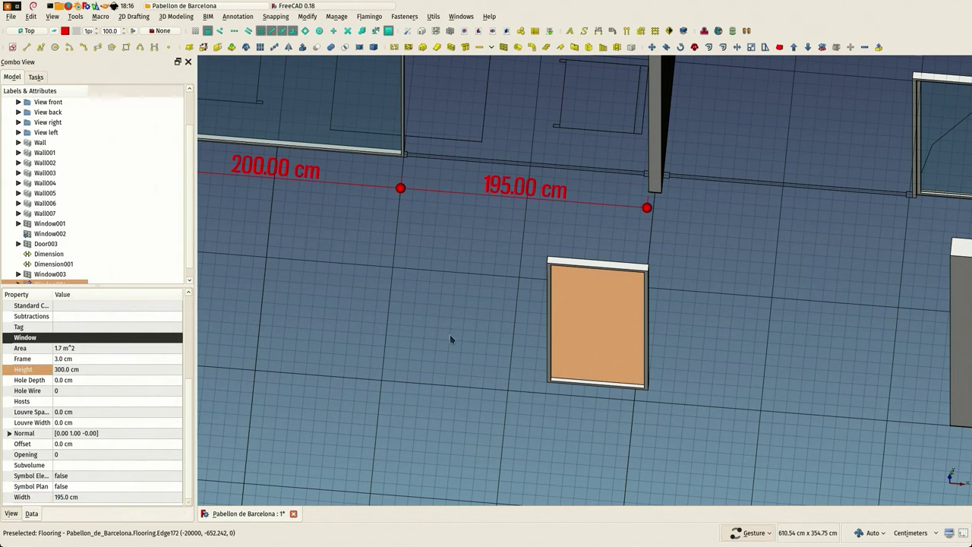
Set the second window's Frame property to 2 cm and check the resulting frame profile.
drag(449, 339, 492, 343)
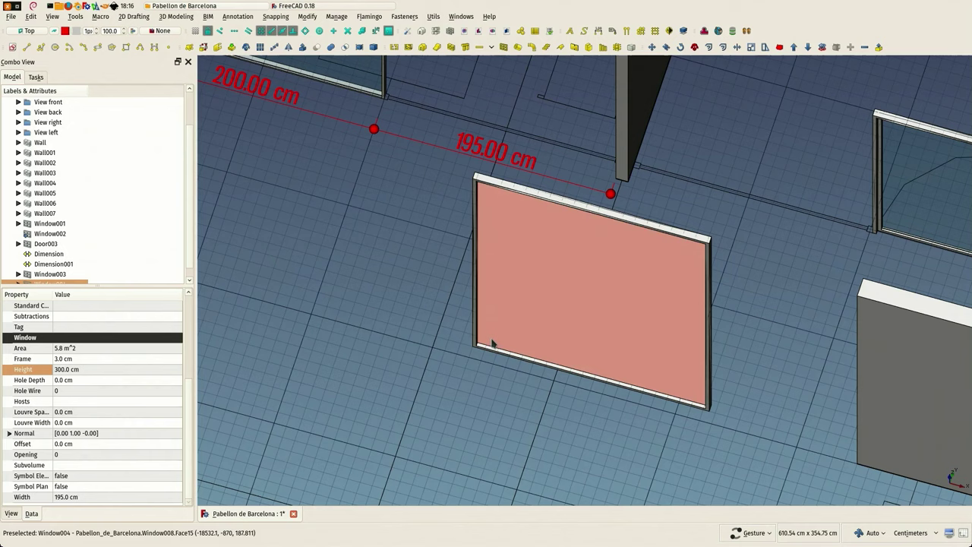
click(84, 358)
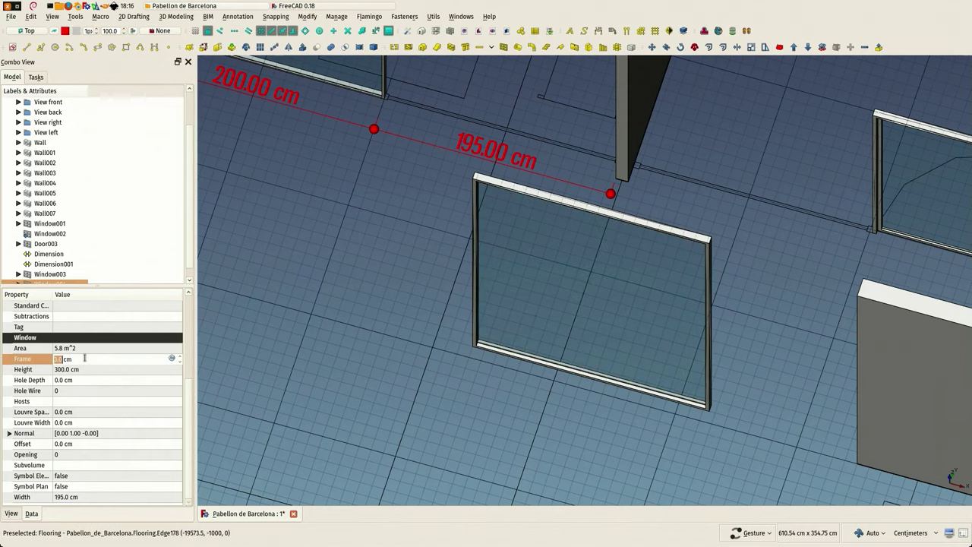
text(2)
key(Return)
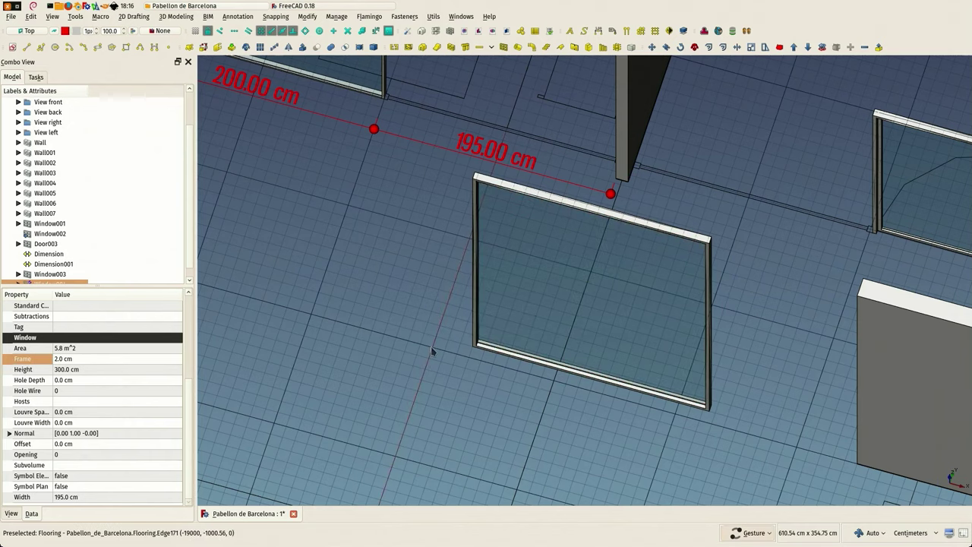
scroll(513, 357, up, 5)
scroll(477, 345, down, 5)
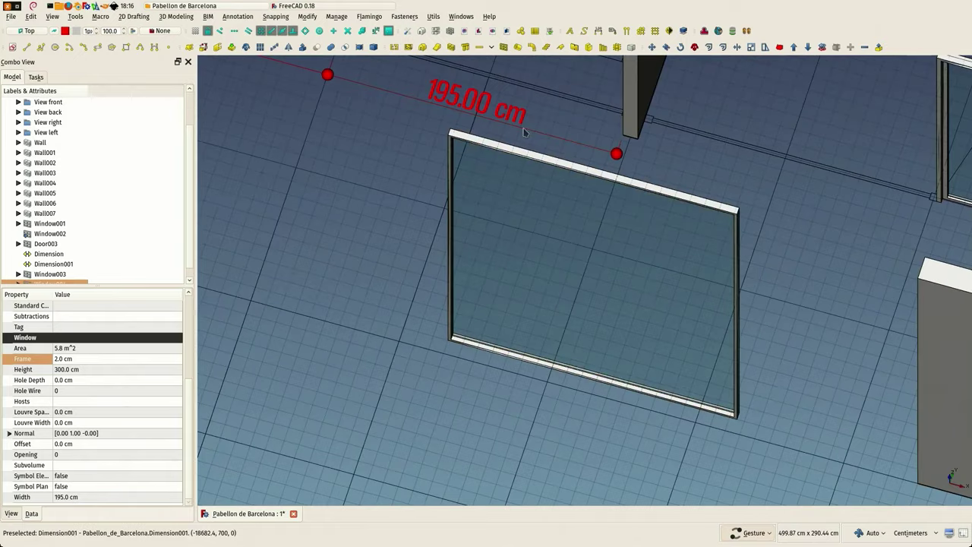
scroll(450, 149, up, 6)
scroll(451, 150, down, 3)
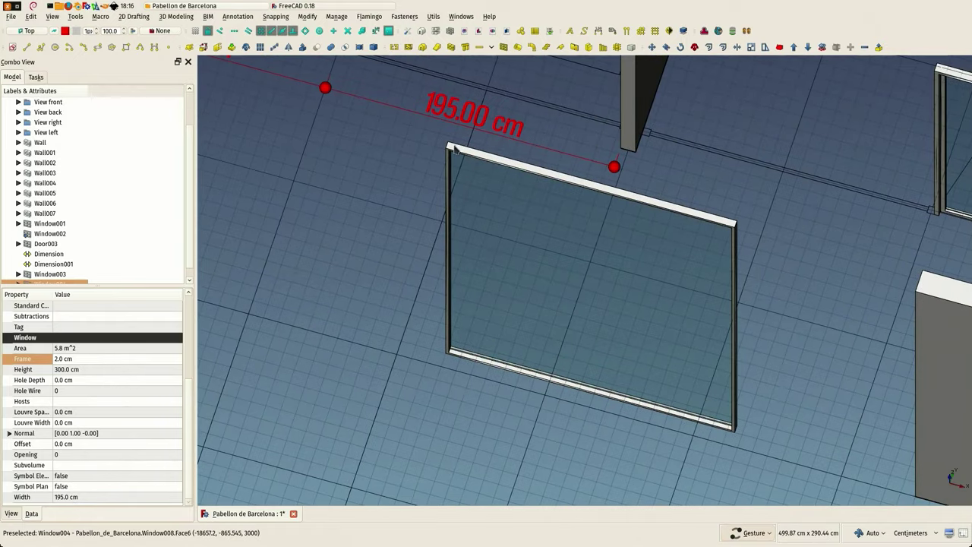
Examine the thickness and offset of the second window's OuterFrame component and finish editing the window.
scroll(54, 267, down, 1)
double_click(54, 275)
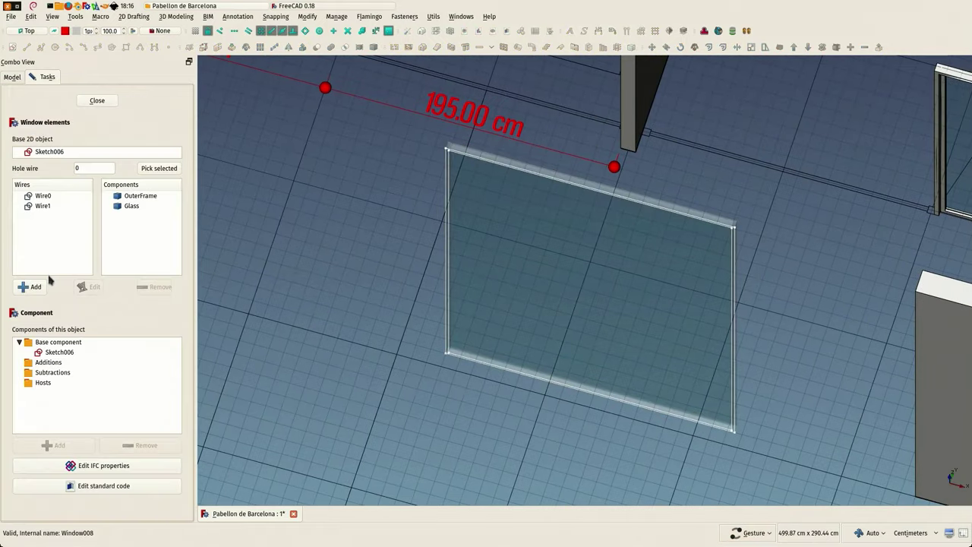
click(127, 199)
click(91, 288)
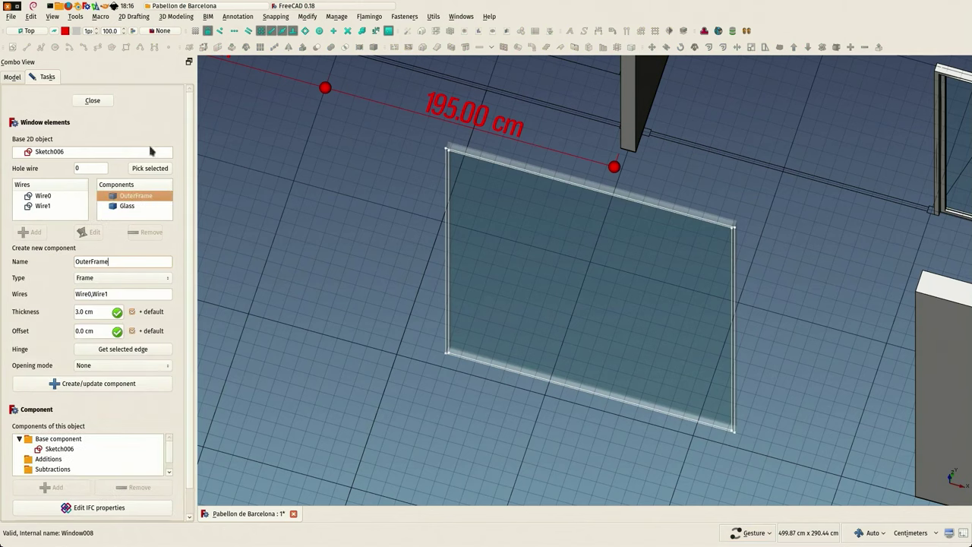
click(92, 100)
Move the second window from its lower-left frame corner to the first-bay window's lower corner at the middle post.
scroll(462, 271, up, 2)
scroll(473, 276, down, 5)
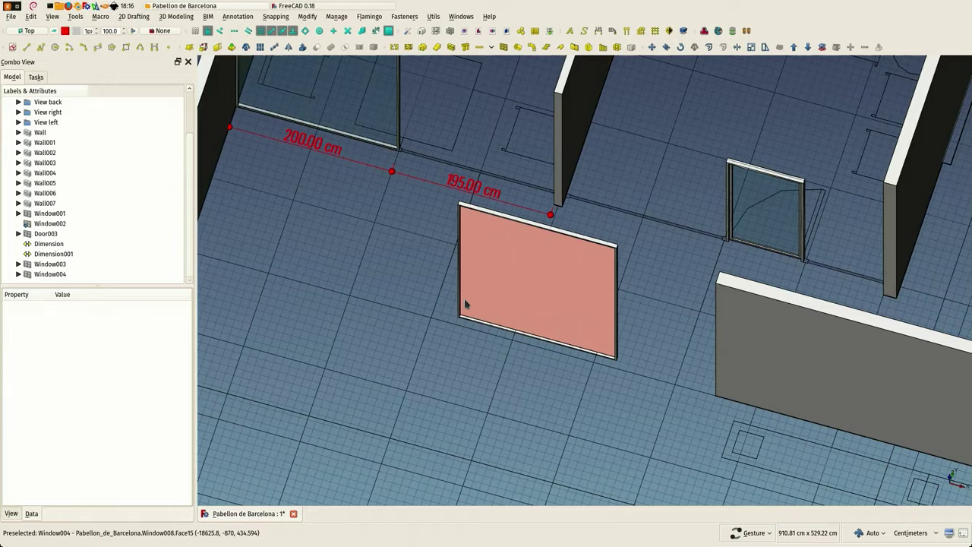
scroll(447, 323, up, 5)
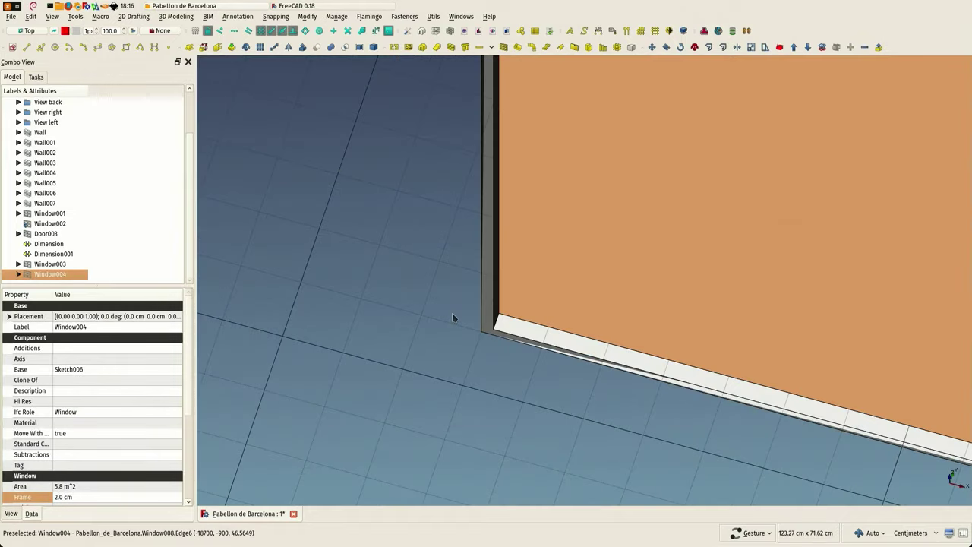
key(m)
key(v)
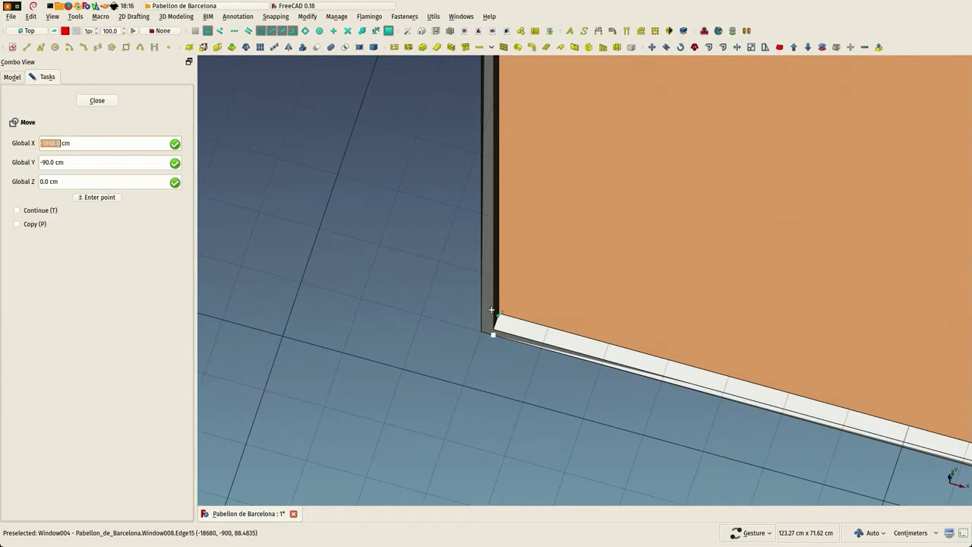
click(486, 326)
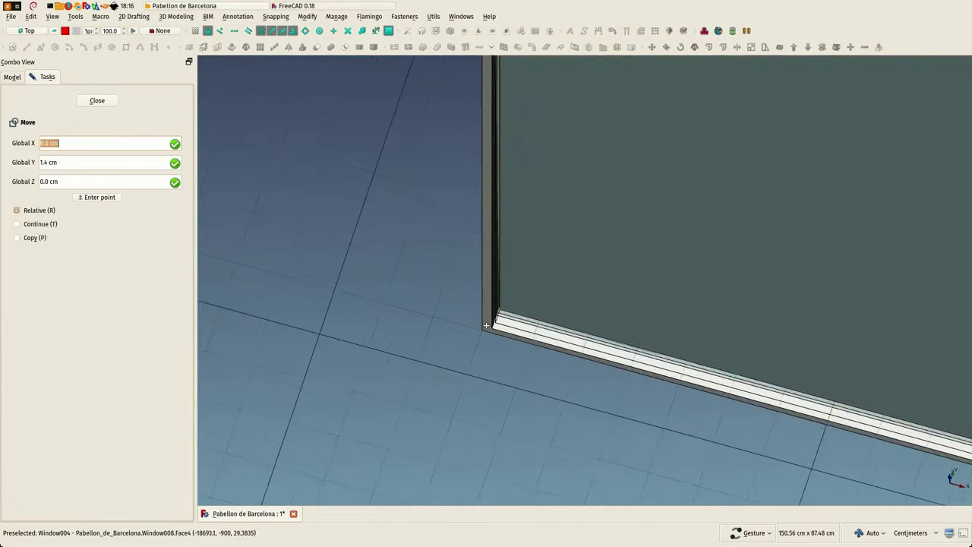
scroll(492, 329, down, 9)
scroll(447, 153, up, 2)
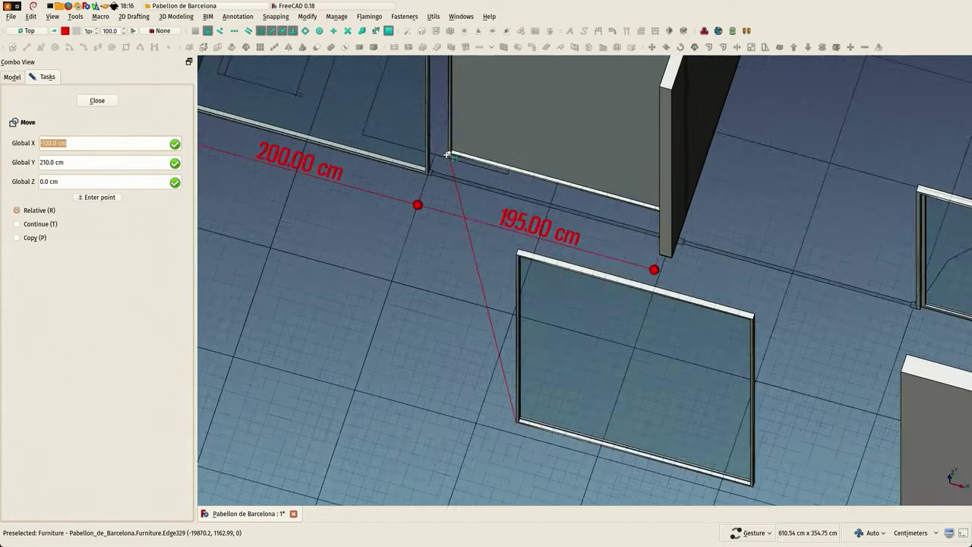
scroll(448, 155, up, 5)
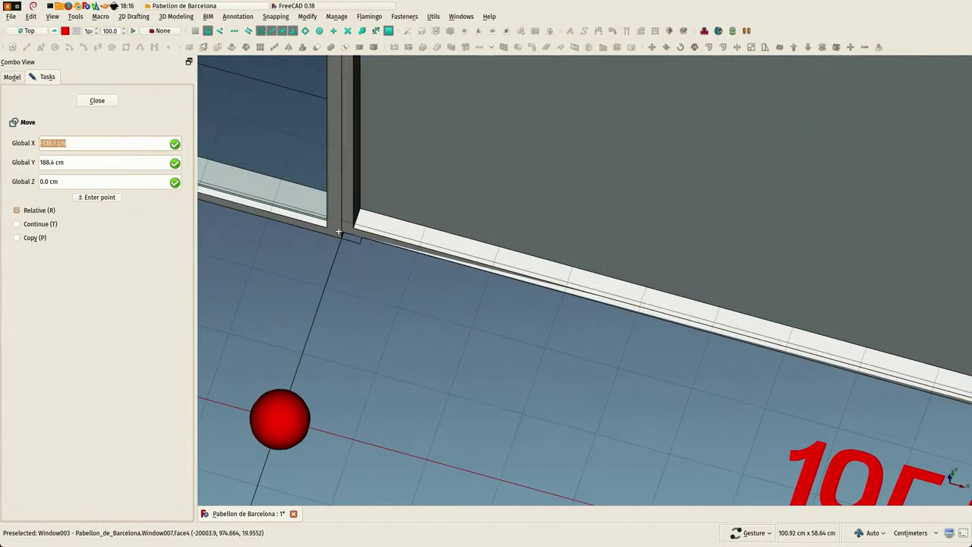
click(342, 238)
Delete the two bay dimensions in front of the glazed partition.
scroll(362, 253, down, 5)
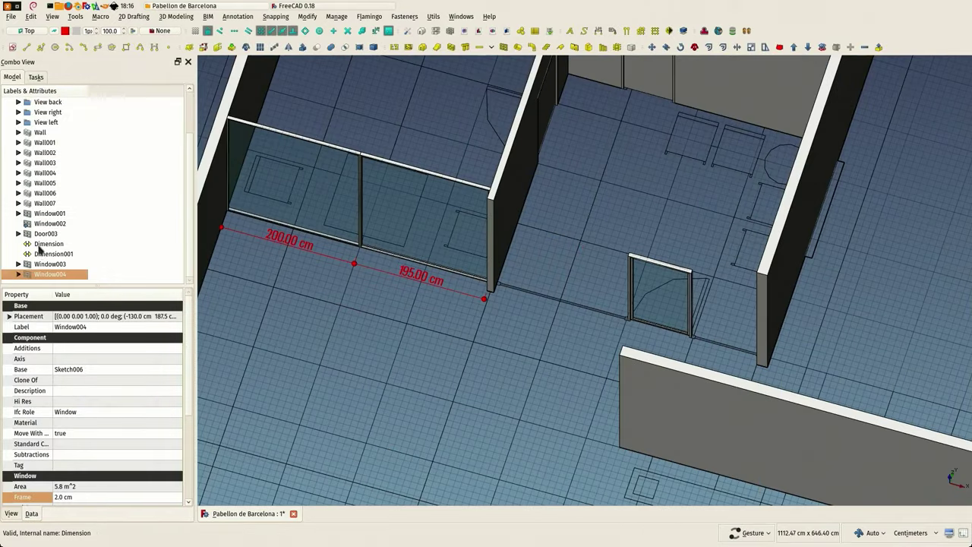
click(39, 243)
key(Delete)
click(64, 255)
key(Delete)
Dimension the open bay between the dividing wall and the door frame, placing the dimension line in front of it.
drag(439, 290, 620, 369)
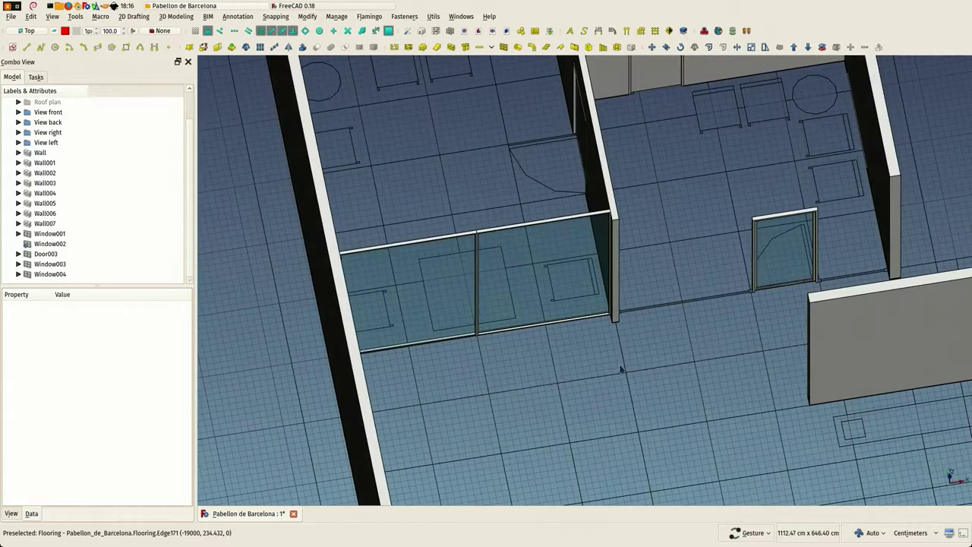
scroll(697, 334, up, 6)
drag(696, 334, 578, 349)
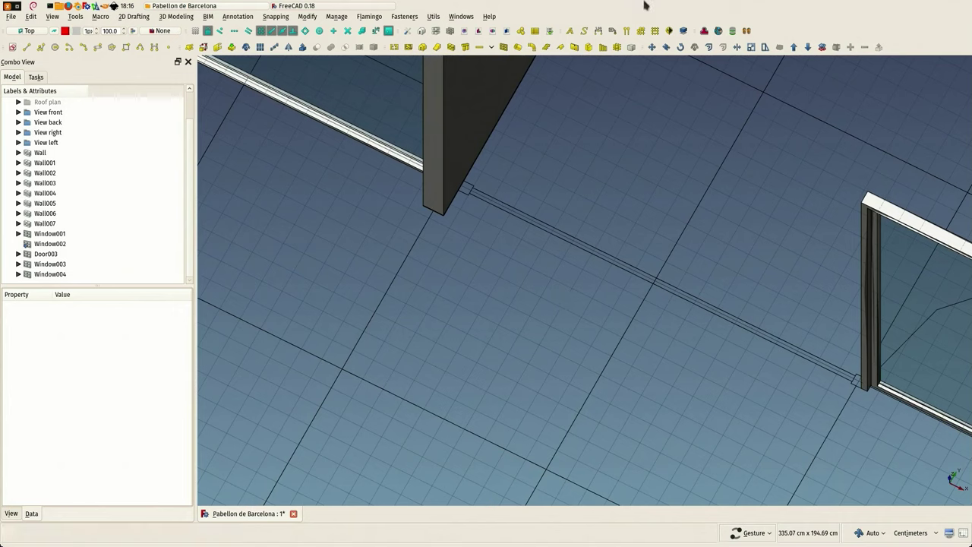
click(598, 30)
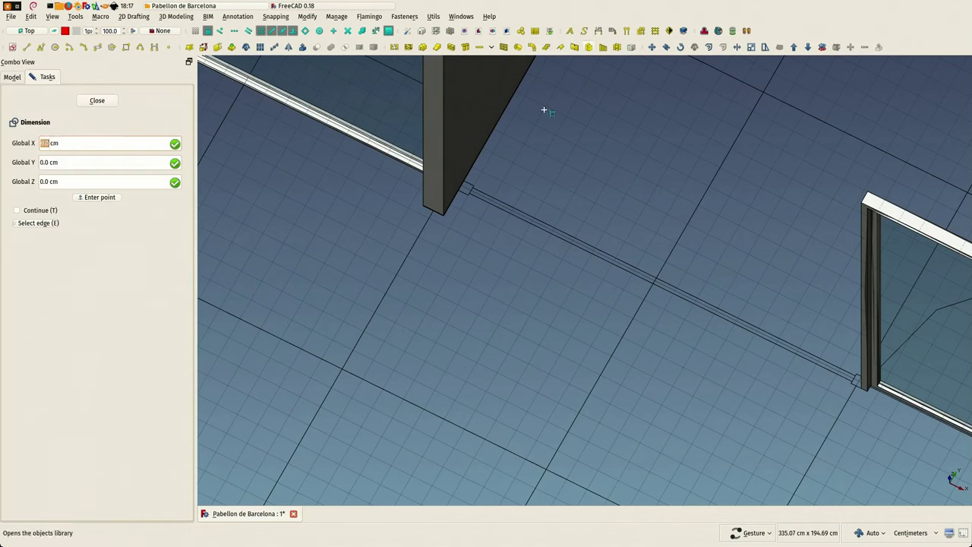
click(458, 189)
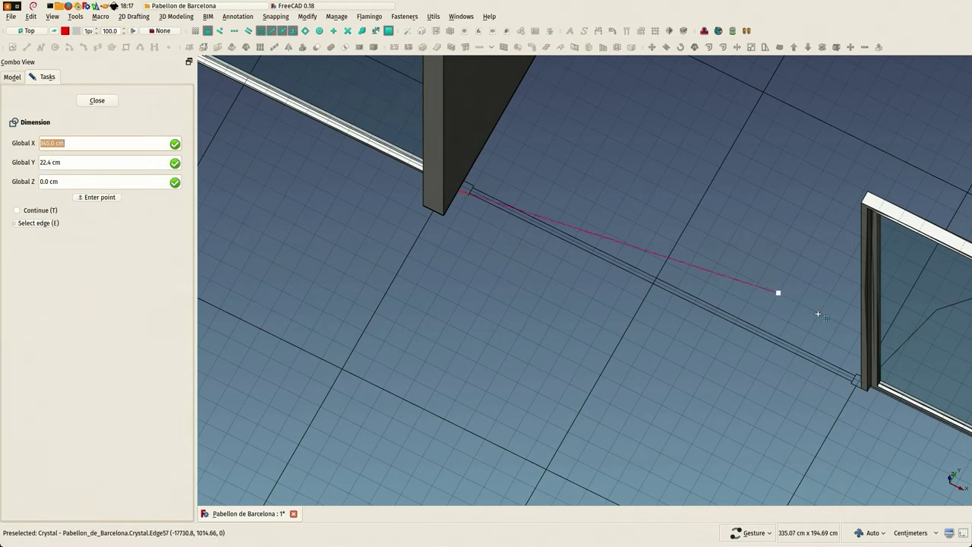
scroll(856, 379, up, 2)
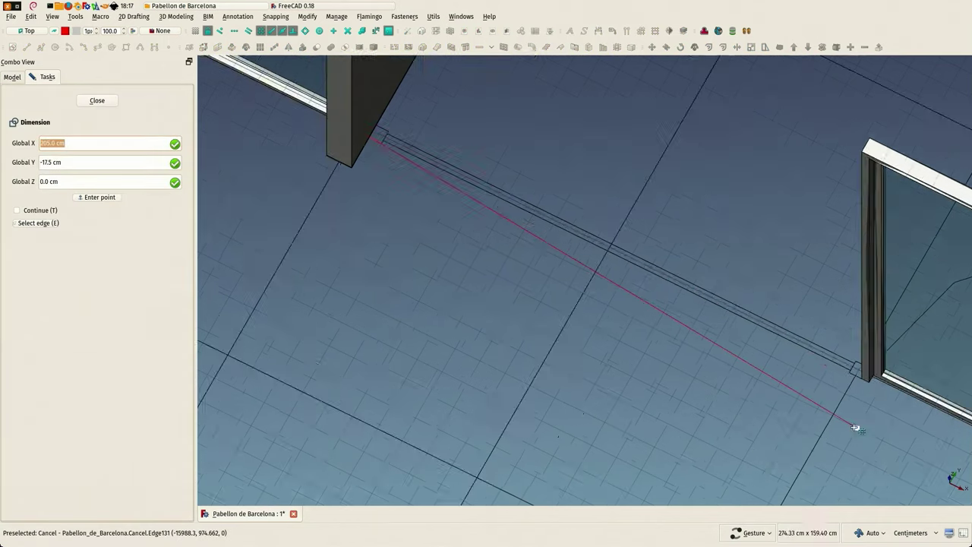
click(861, 378)
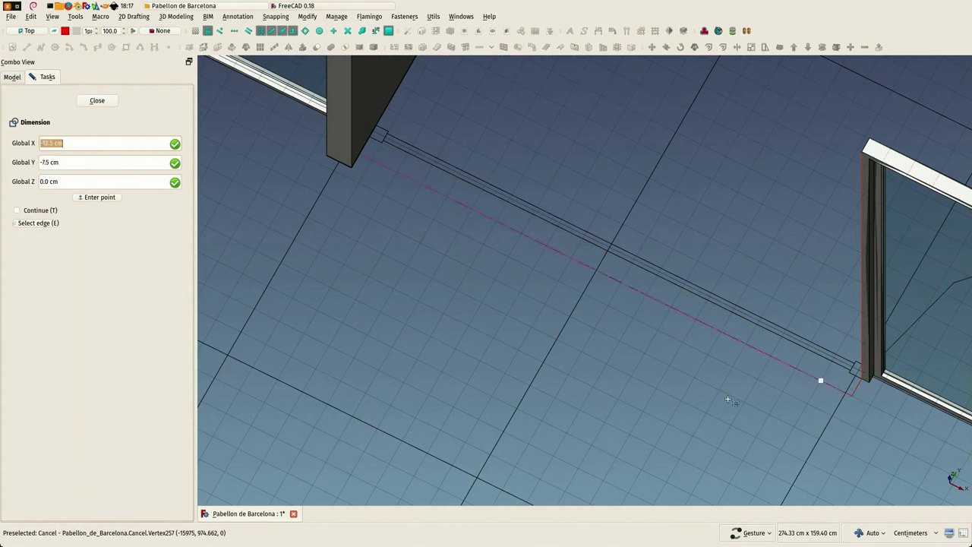
click(646, 380)
Dimension the open bay between the door frame and the end wall, placing the dimension line in front of it.
scroll(646, 363, down, 2)
scroll(643, 359, down, 1)
drag(644, 360, 721, 333)
right_drag(801, 278, 514, 389)
scroll(702, 262, up, 3)
click(664, 210)
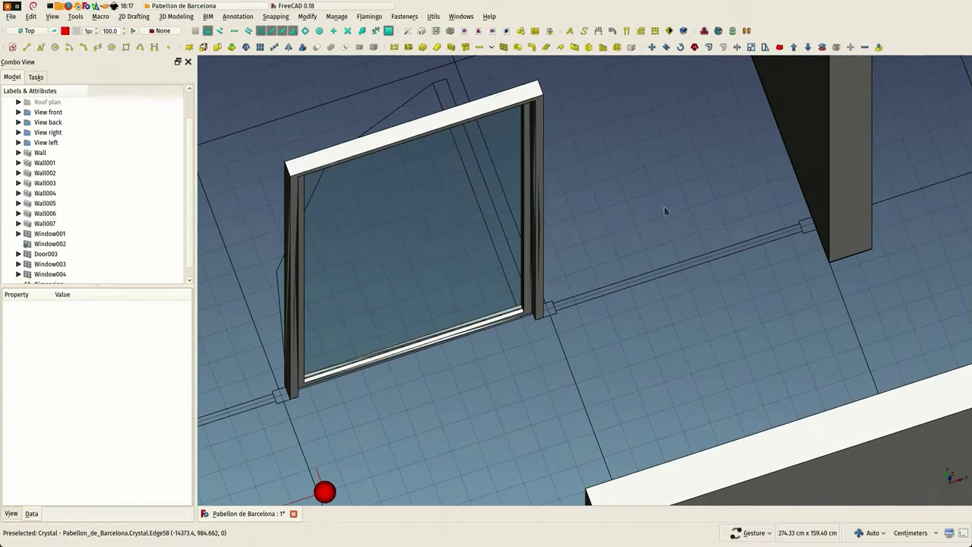
click(599, 31)
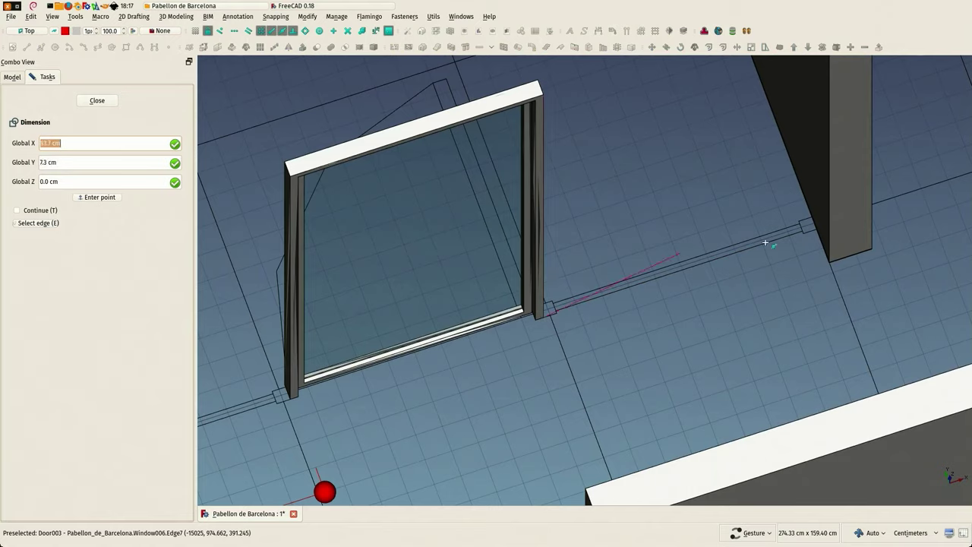
scroll(807, 220, up, 2)
click(815, 222)
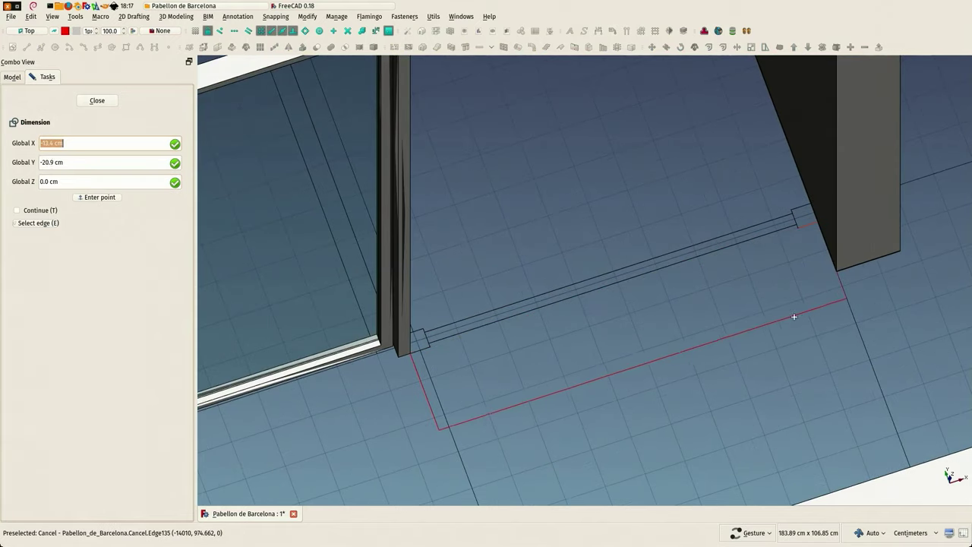
scroll(792, 319, down, 2)
click(783, 338)
scroll(725, 271, down, 2)
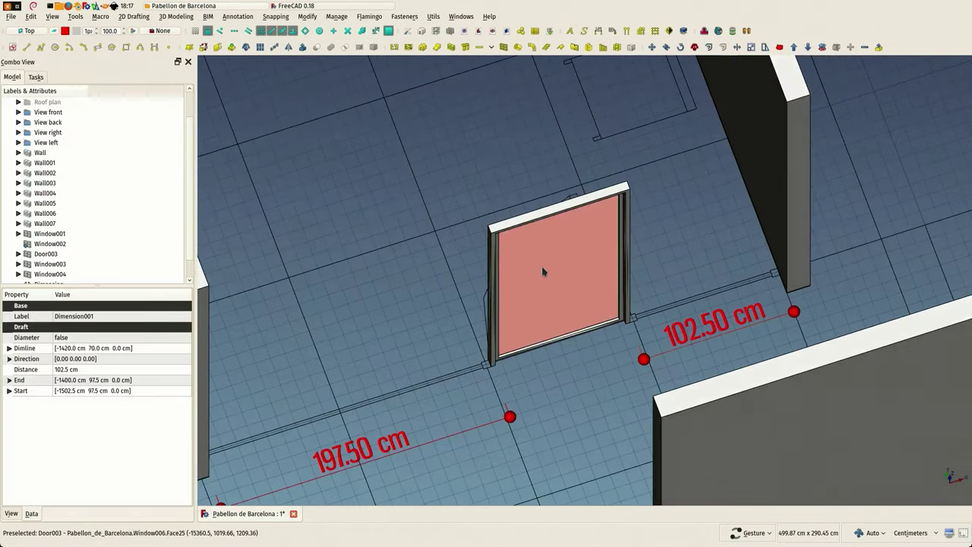
Place two Fixed windows, 80 cm wide and 210 cm high, on the room floor behind the door bay.
right_drag(507, 271, 640, 238)
drag(639, 238, 435, 259)
scroll(434, 260, down, 2)
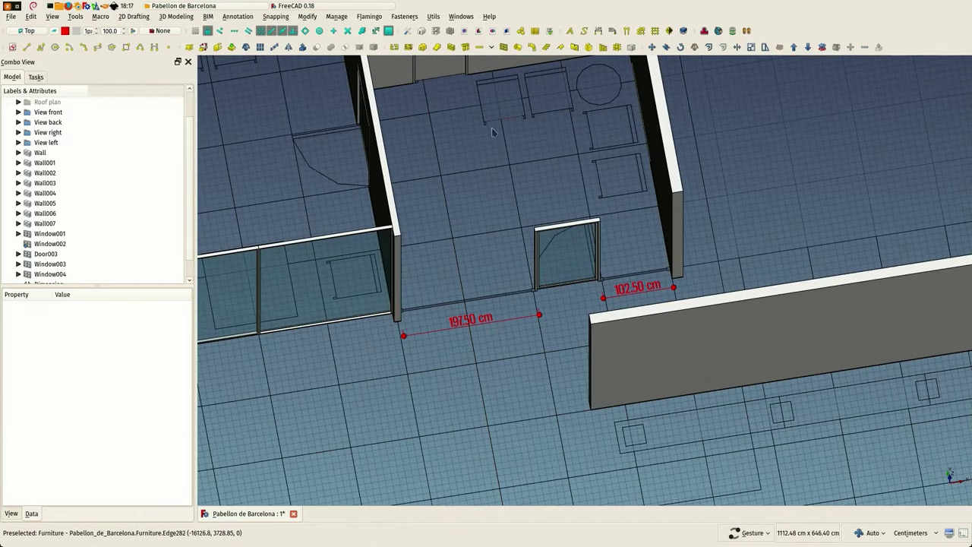
click(504, 47)
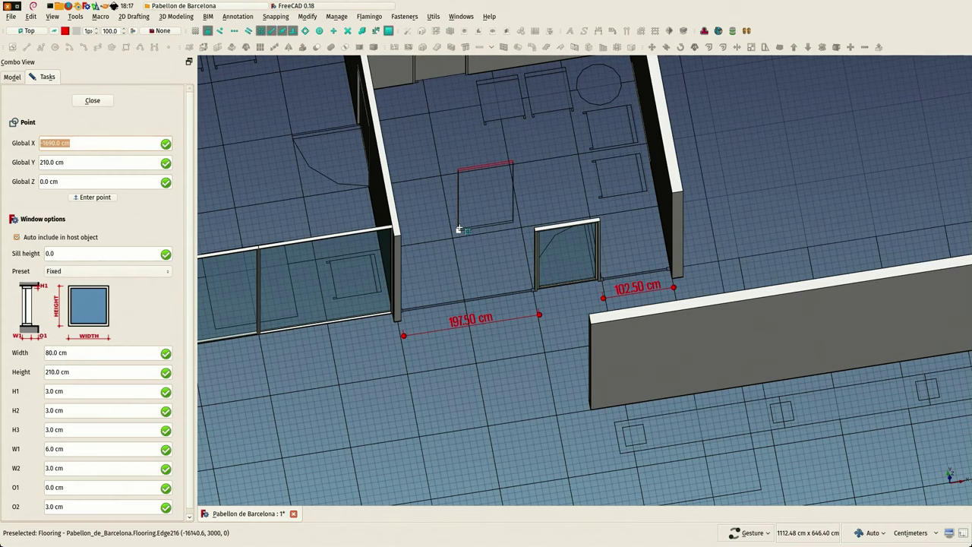
click(458, 227)
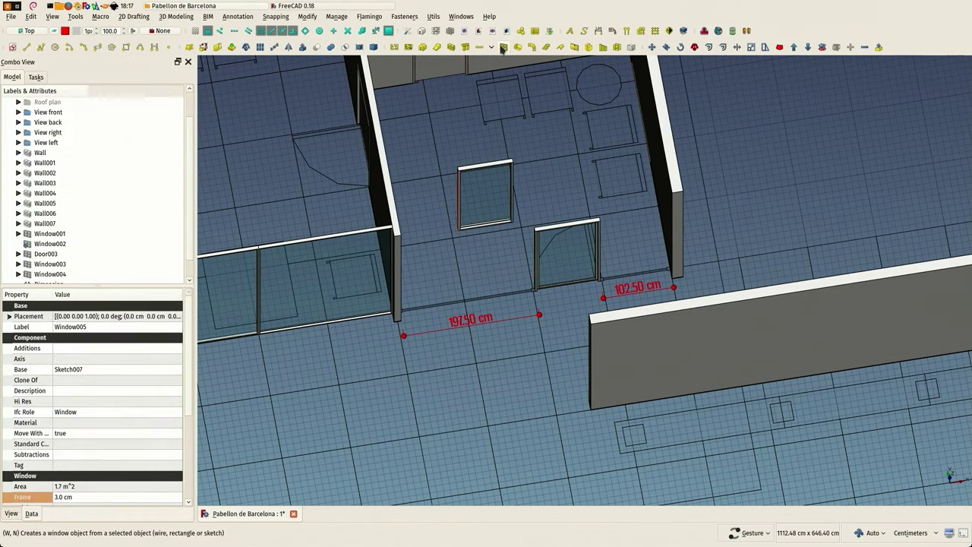
click(428, 133)
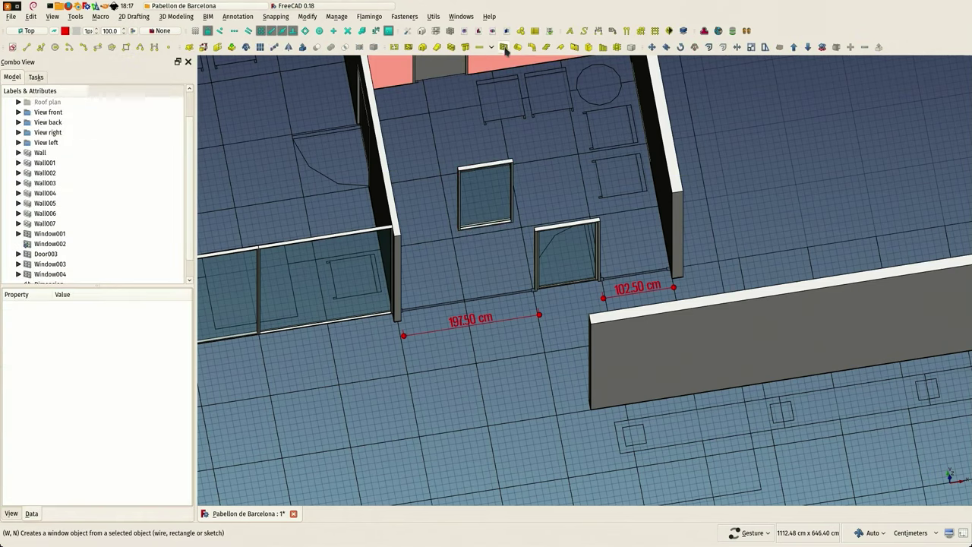
click(504, 48)
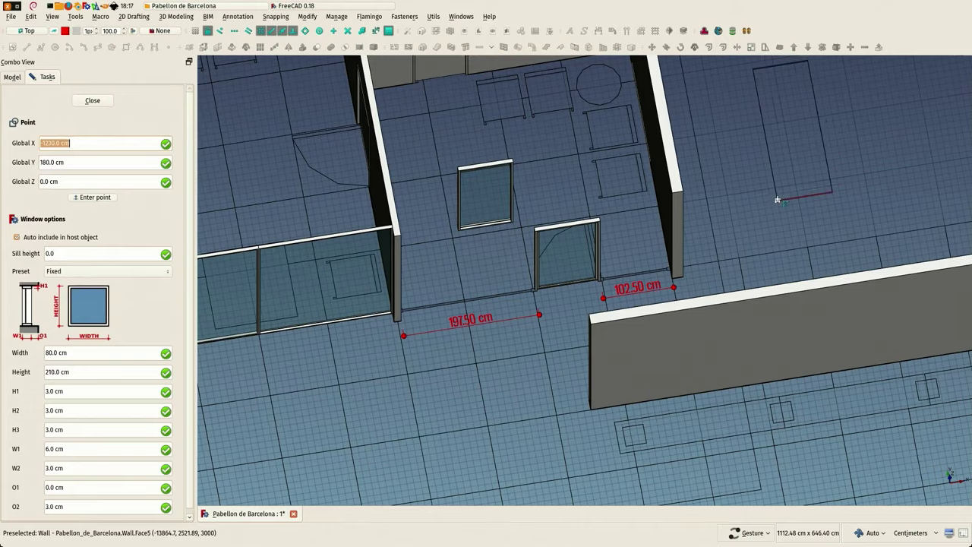
key(Escape)
right_drag(540, 195, 466, 156)
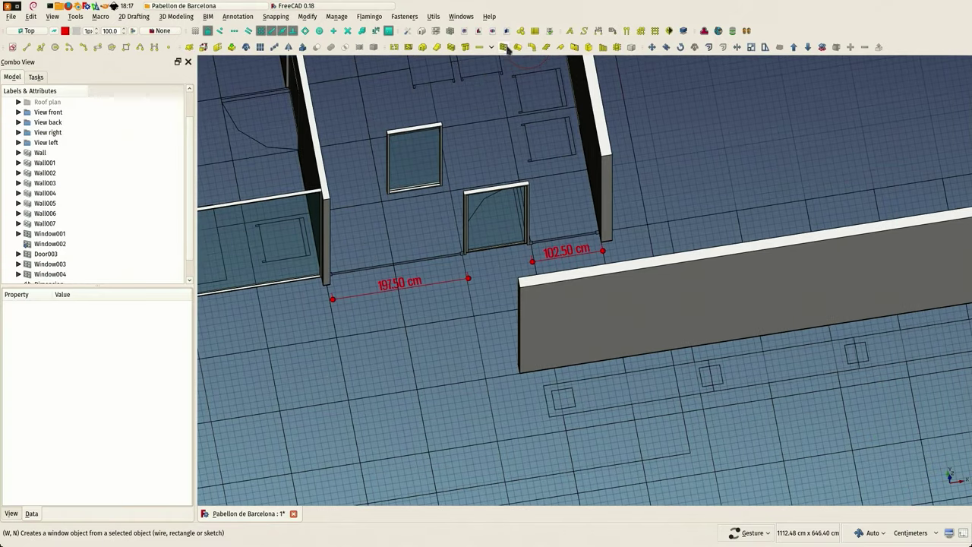
click(414, 163)
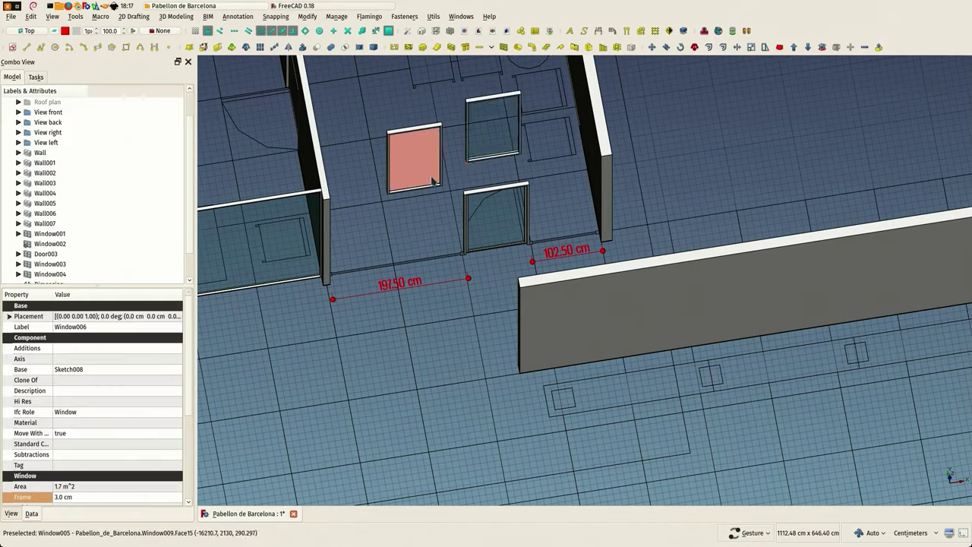
Set the height of the first placed window to 300 cm and its width to 197.5 cm.
scroll(415, 172, up, 3)
scroll(86, 431, down, 4)
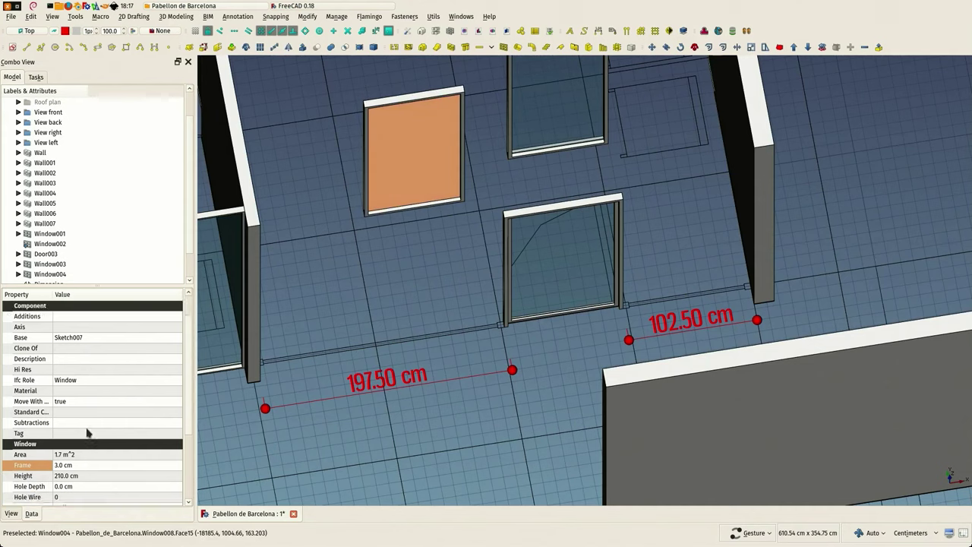
click(88, 380)
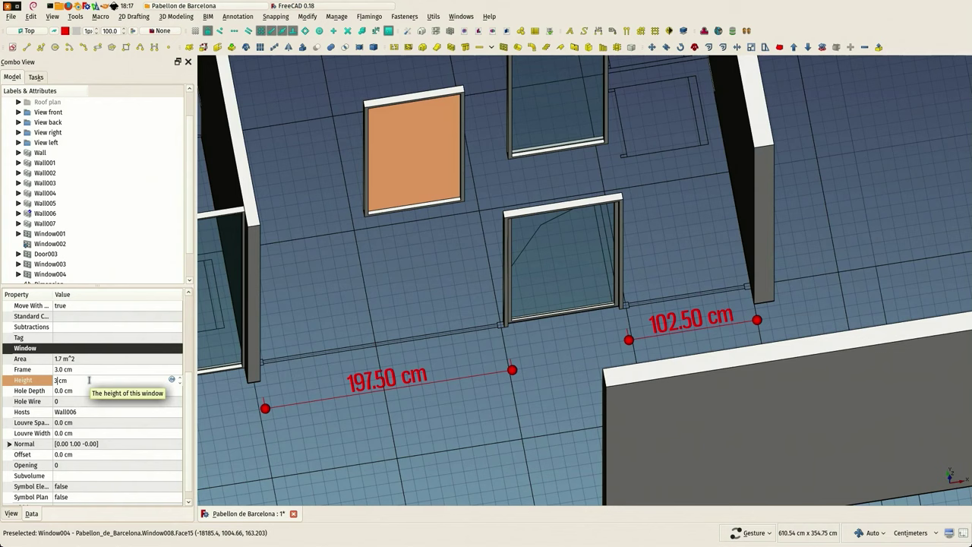
key(Return)
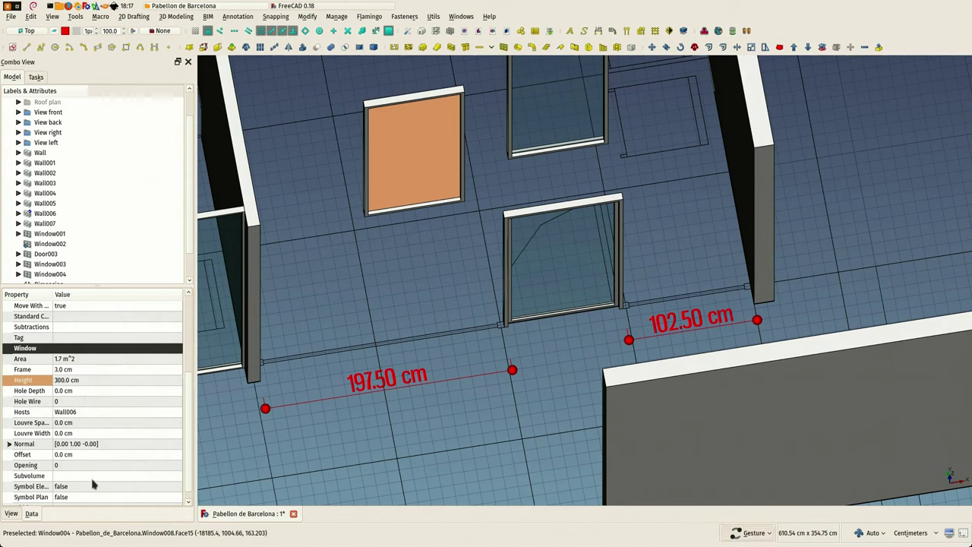
scroll(92, 484, down, 1)
click(83, 498)
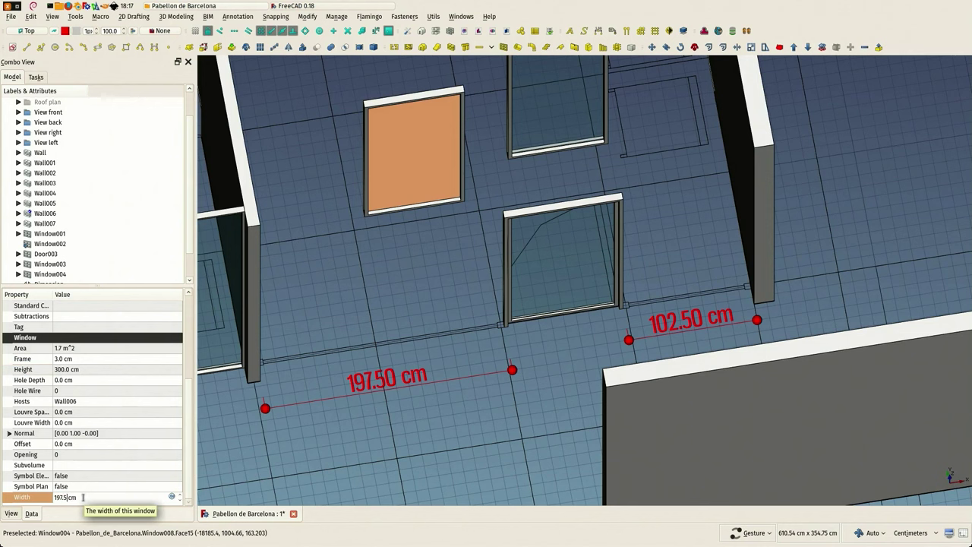
key(Return)
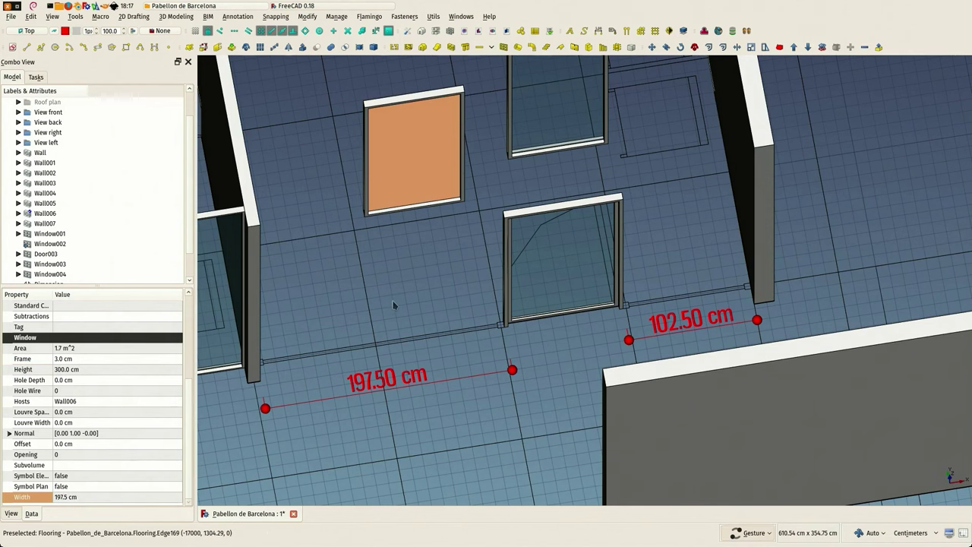
Try to move the wide window from its lower-left frame corner to the start of the 197.50 cm bay at the dividing wall.
scroll(382, 206, up, 3)
drag(382, 205, 484, 275)
scroll(484, 275, up, 3)
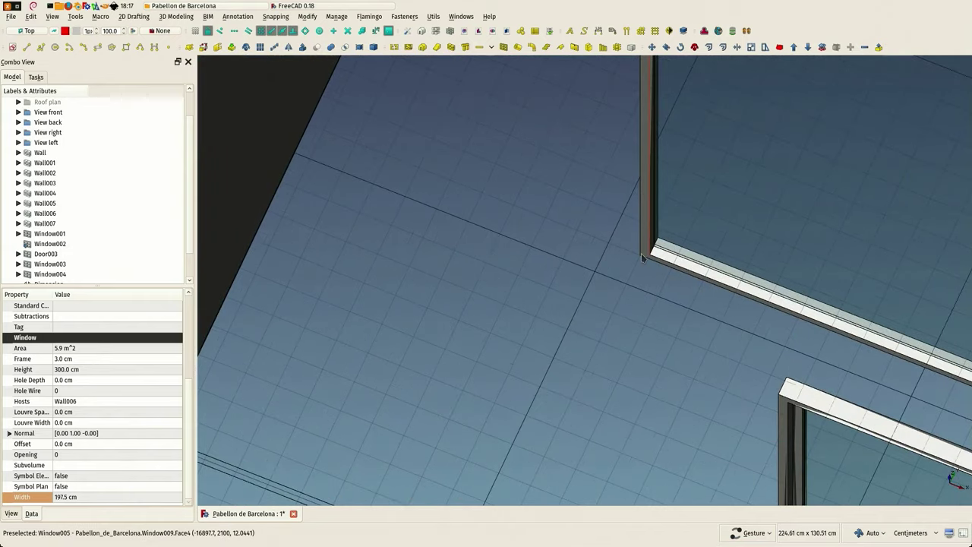
key(m)
key(v)
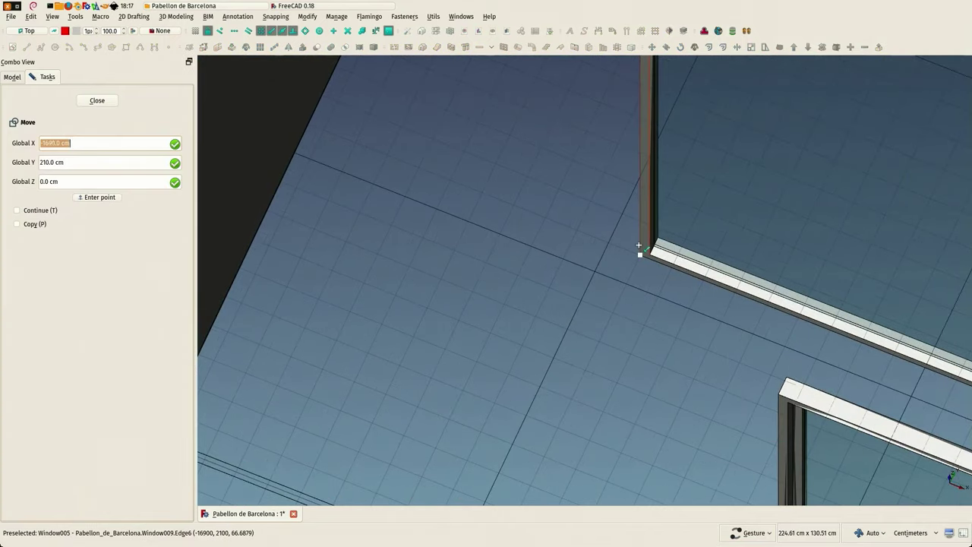
click(639, 245)
scroll(630, 254, down, 3)
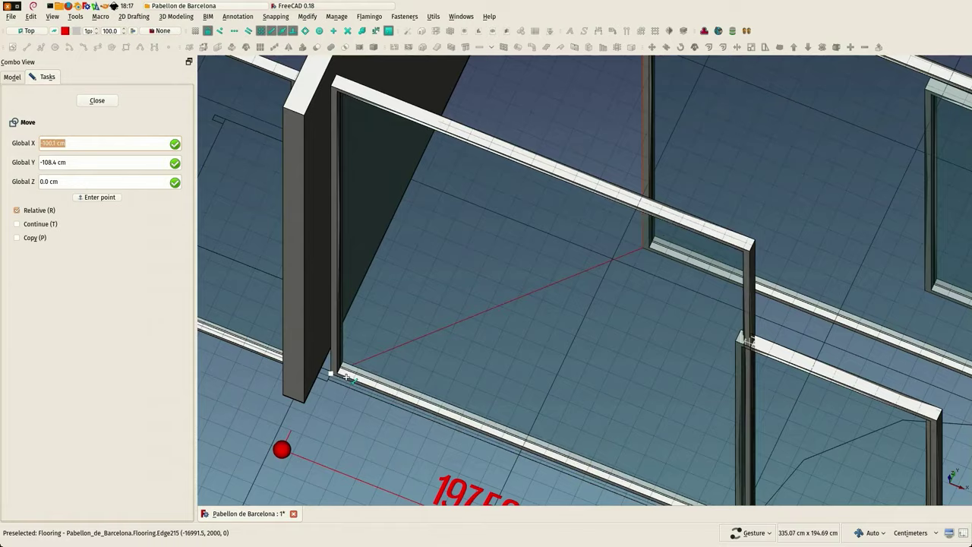
scroll(345, 376, up, 3)
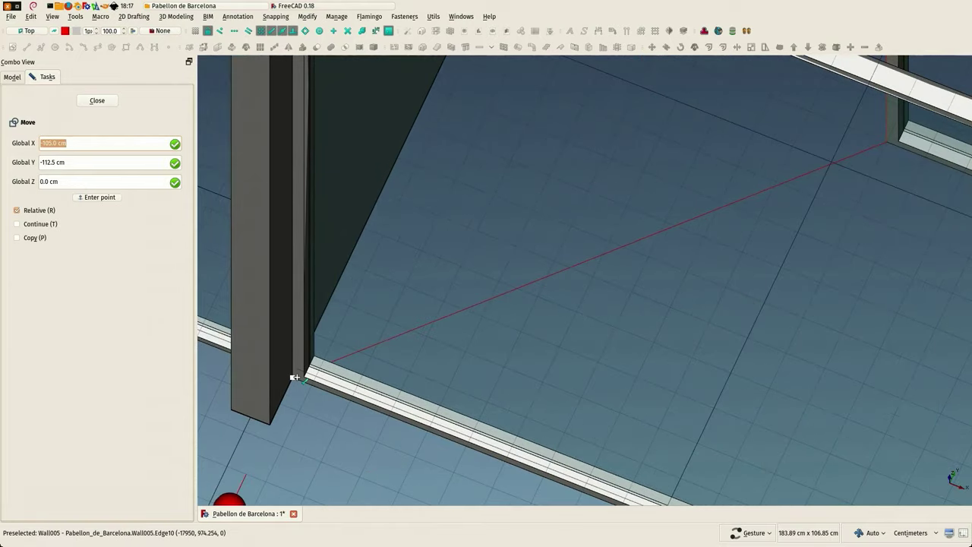
click(294, 377)
scroll(394, 368, down, 5)
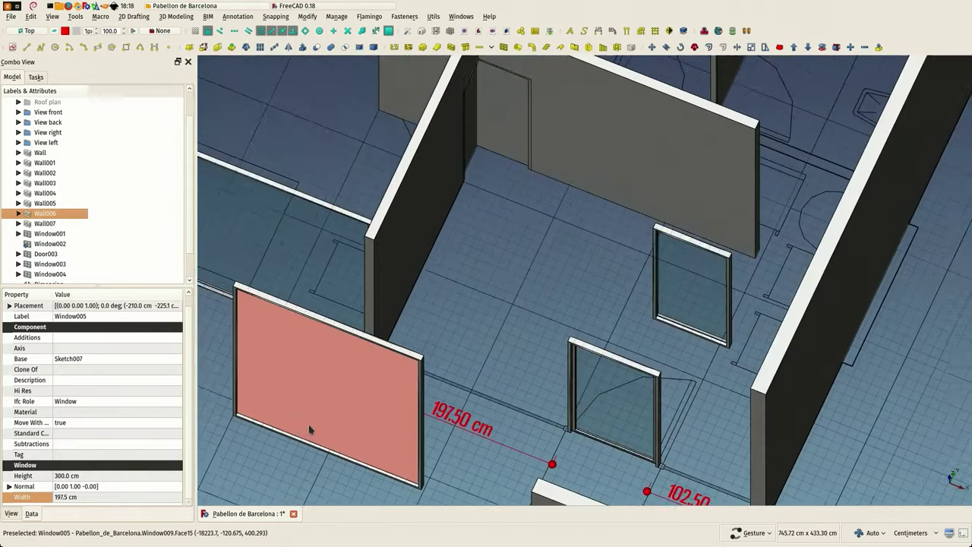
Try again to move the misplaced wide window by its lower-left corner onto the bay corner beside the dividing wall.
scroll(427, 341, up, 5)
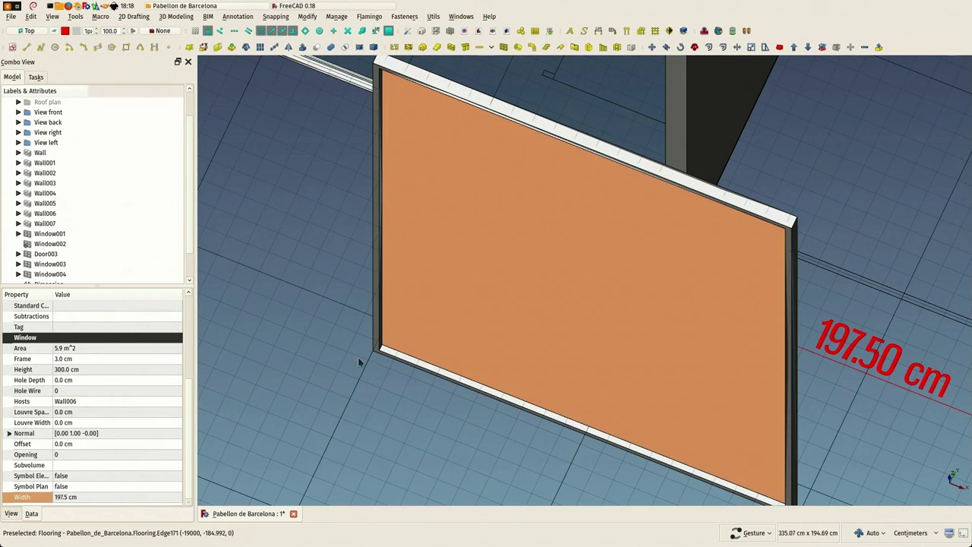
key(m)
key(v)
click(374, 348)
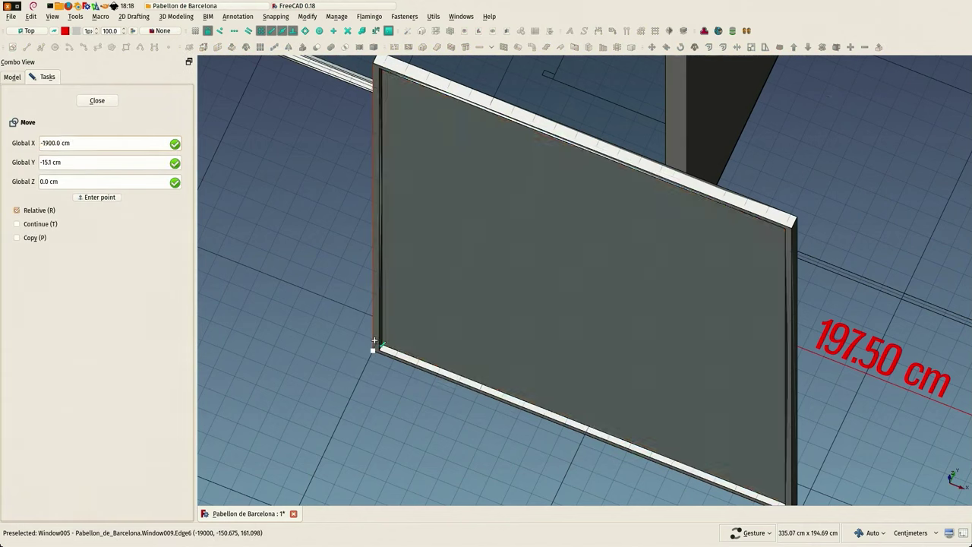
right_drag(708, 320, 302, 466)
drag(486, 358, 367, 378)
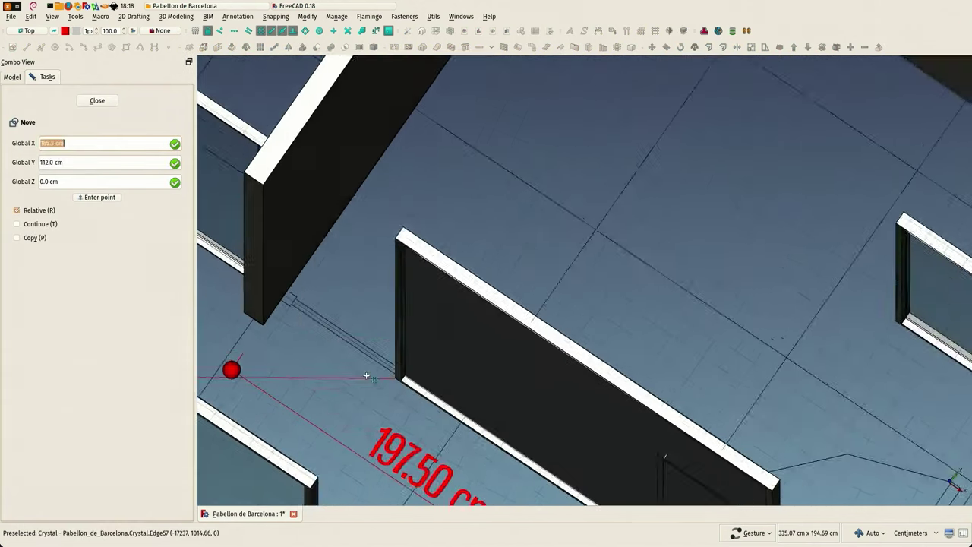
scroll(305, 348, up, 1)
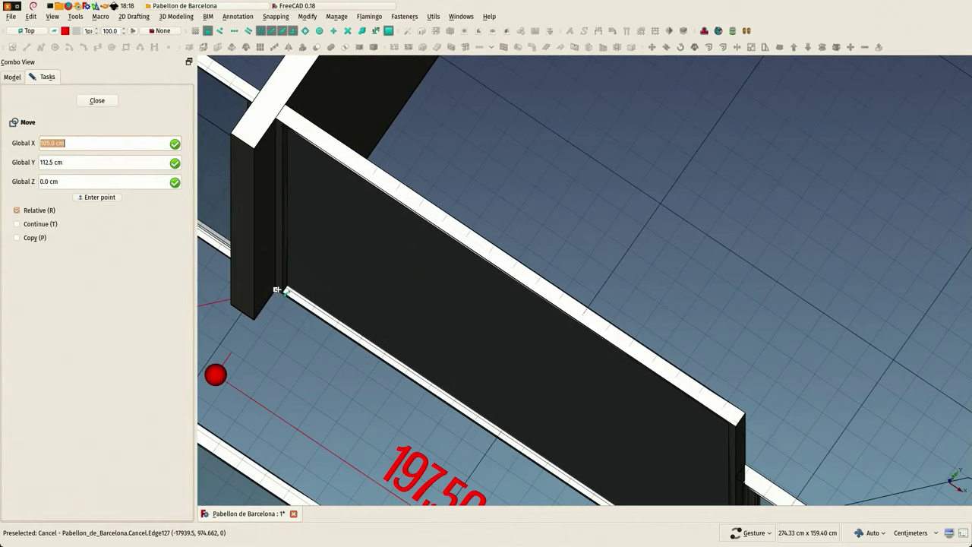
click(275, 290)
scroll(499, 303, down, 5)
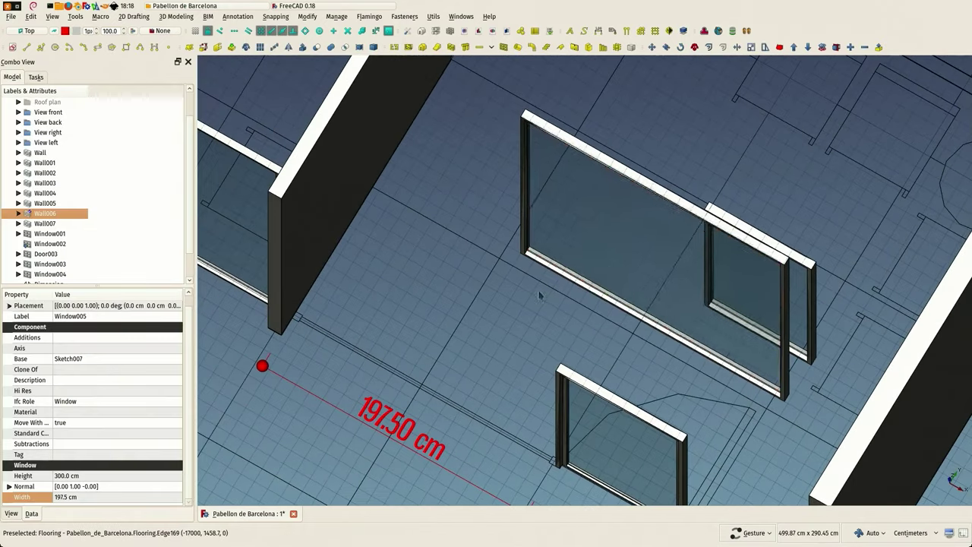
Undo the wide window's moves and size changes and the second window, and delete the remaining trial window.
drag(573, 260, 520, 336)
key(ctrl+z)
key(ctrl+z)
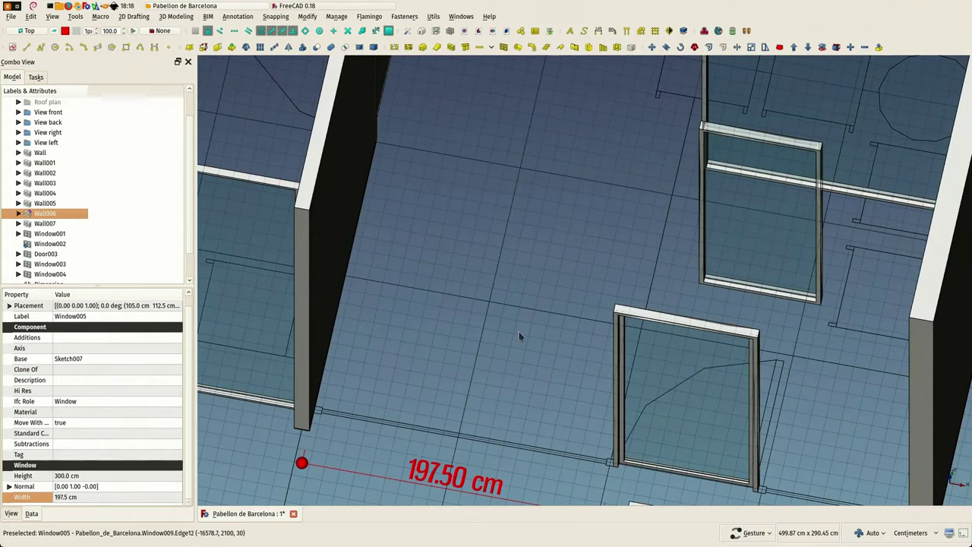
scroll(520, 336, down, 5)
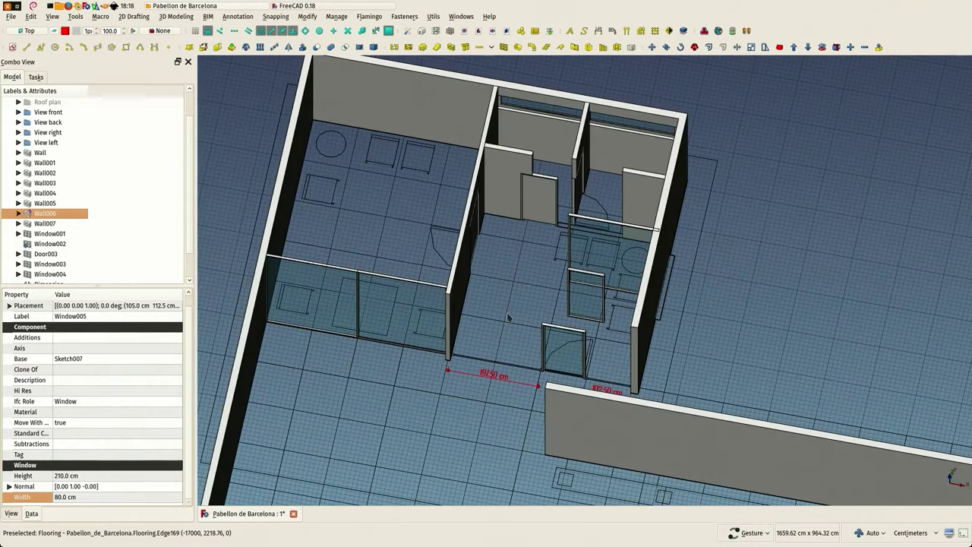
key(ctrl+z)
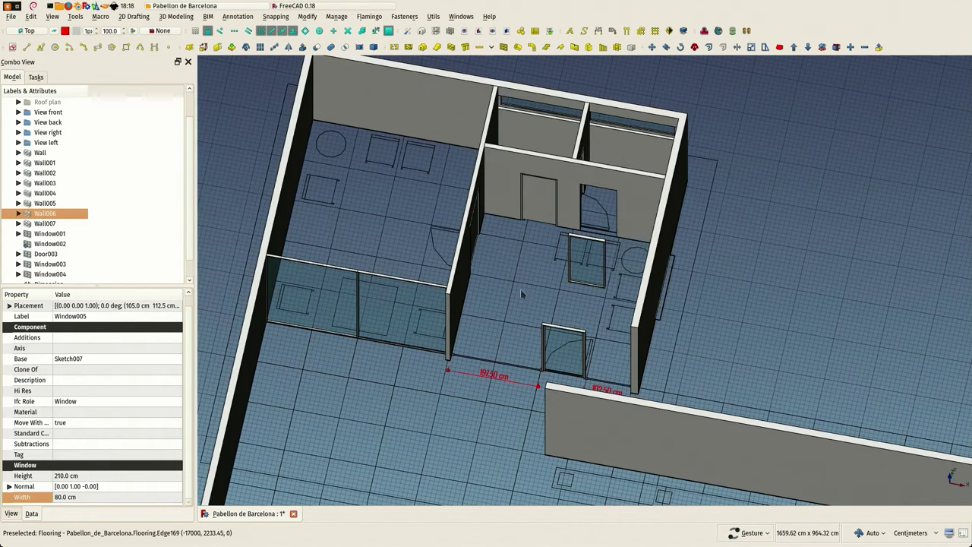
scroll(527, 283, up, 3)
click(602, 268)
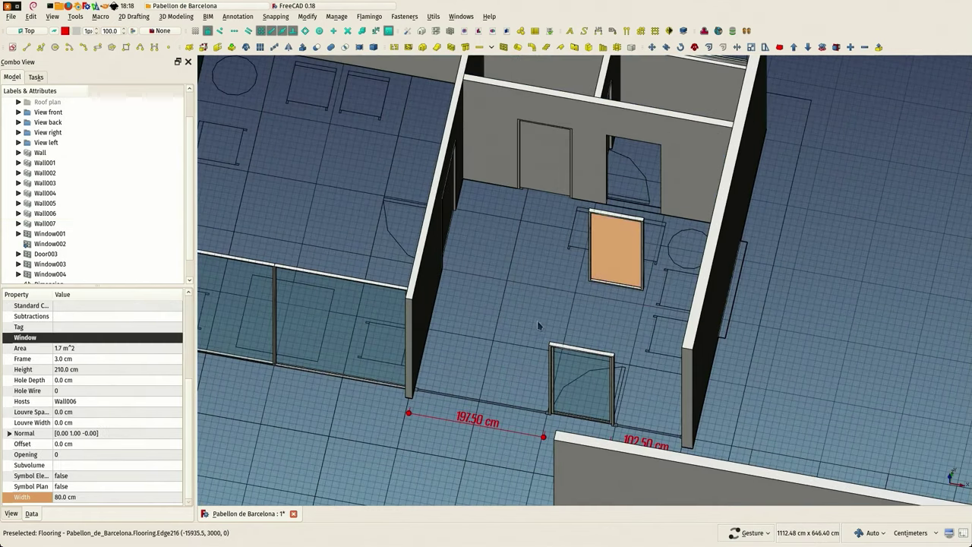
key(Delete)
Start a new fixed window with a width of 197.5 cm and a height of 300 cm.
drag(523, 334, 556, 341)
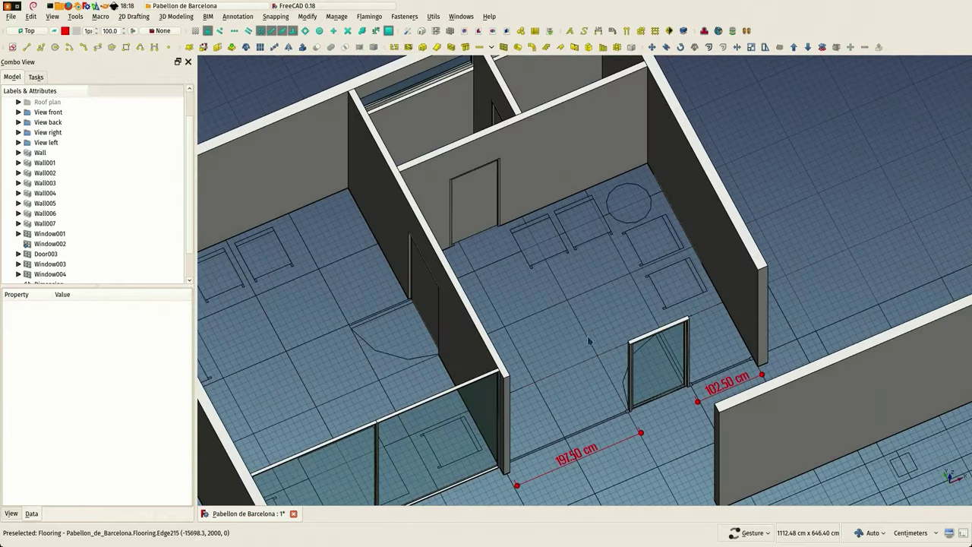
scroll(557, 346, up, 4)
drag(566, 276, 543, 280)
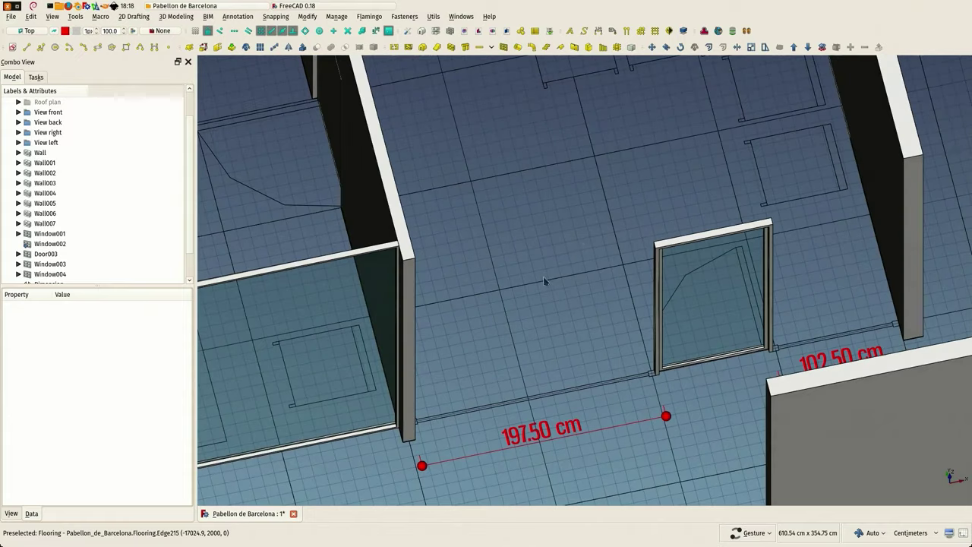
click(504, 47)
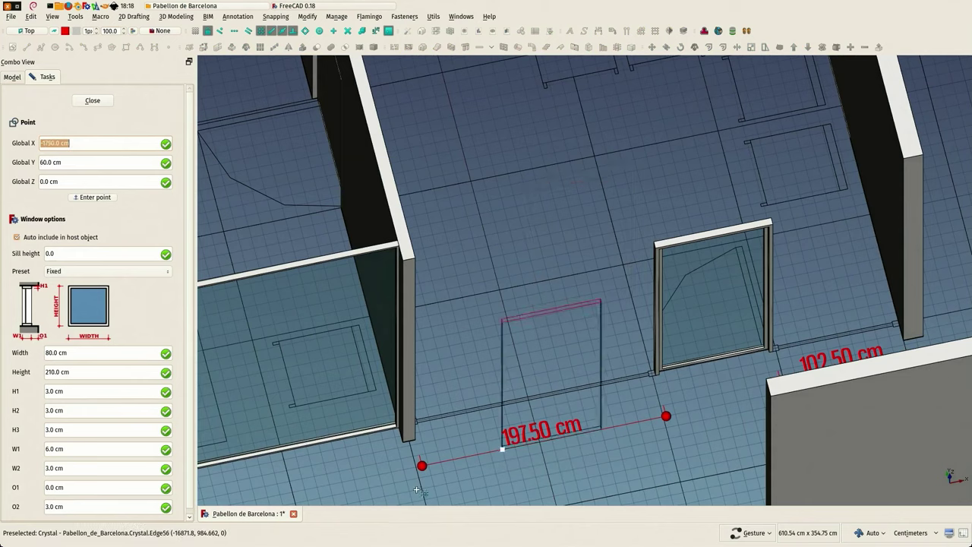
double_click(49, 352)
text(197)
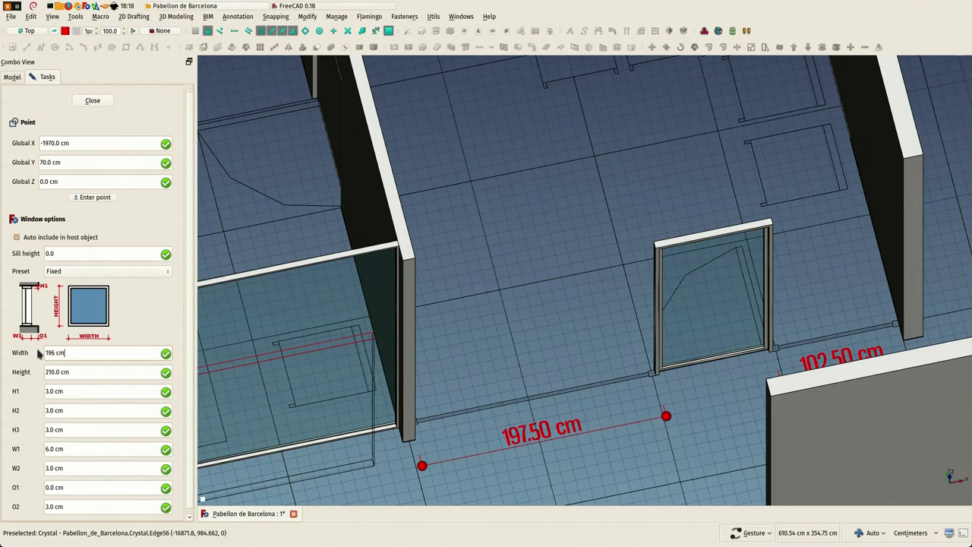
key(BackSpace)
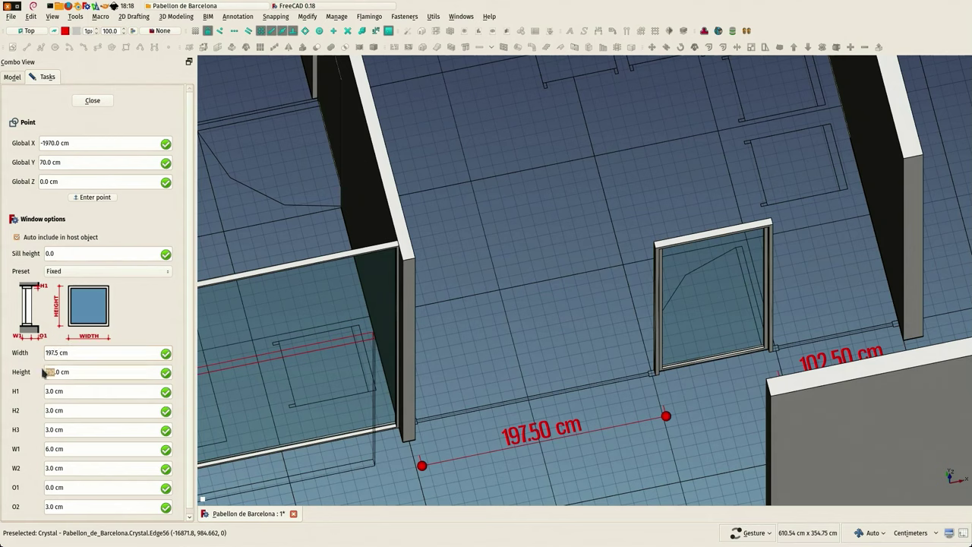
text(300)
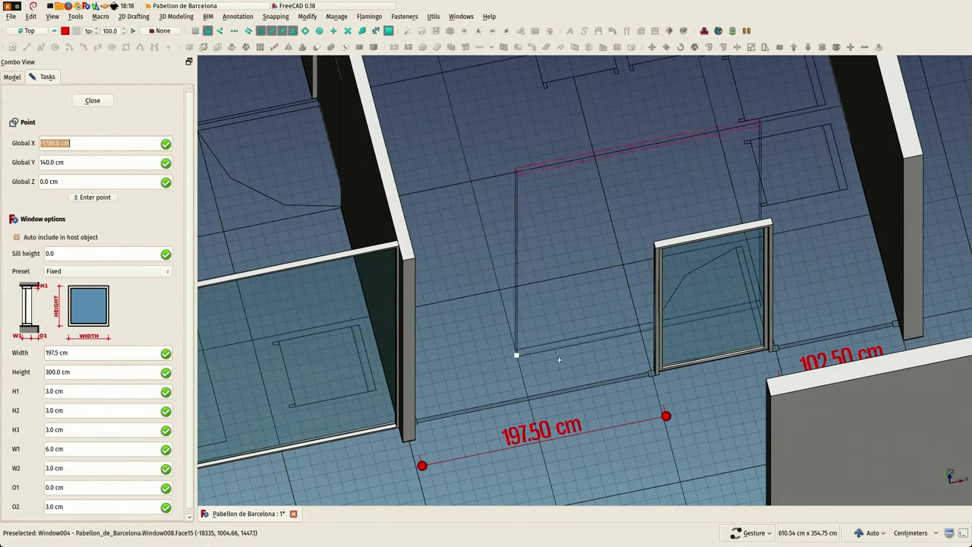
Place the wide window on the floor-plan corner of the 197.50 cm bay, against the dividing wall.
drag(499, 361, 371, 353)
scroll(352, 282, up, 10)
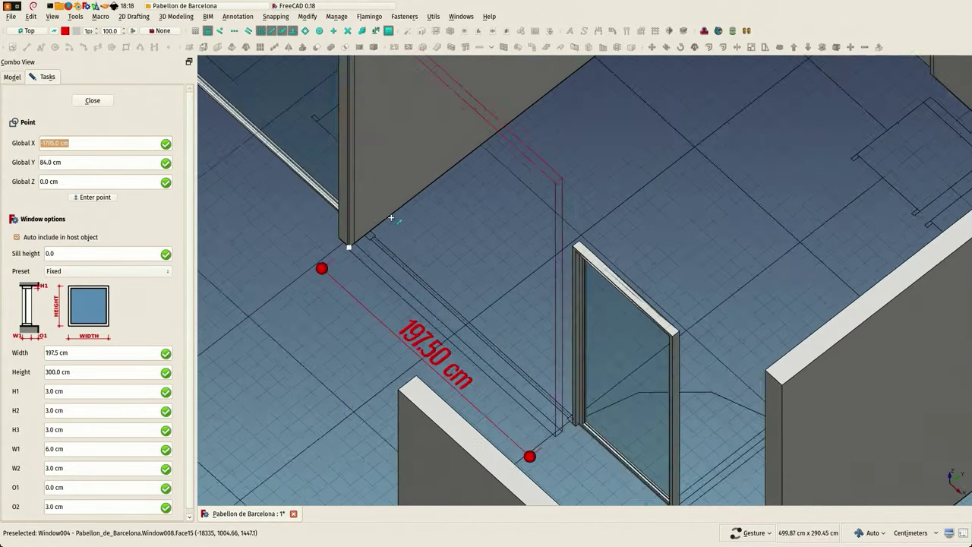
scroll(324, 240, up, 5)
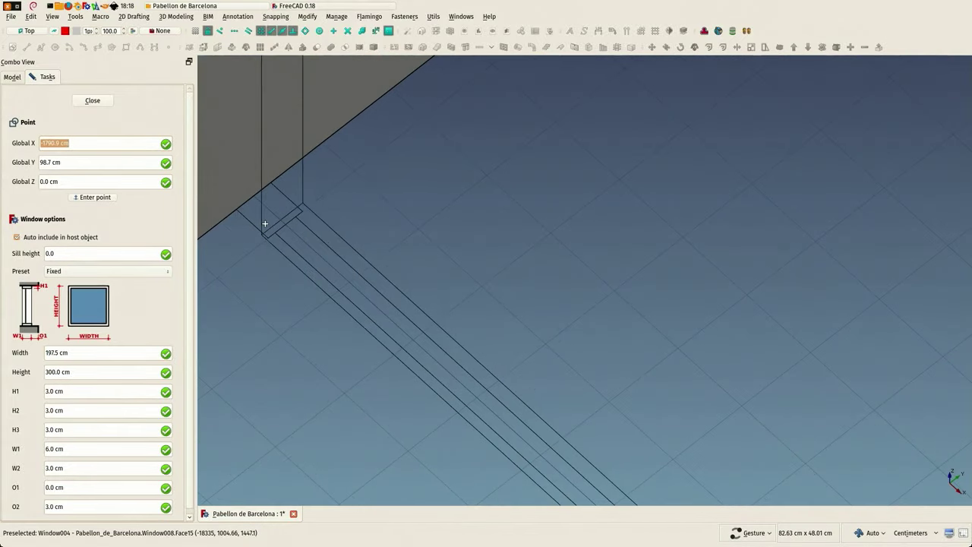
click(351, 240)
Place a fixed window 102.5 cm wide and 300 cm high in the 102.50 cm bay, starting at the glass door's frame.
scroll(379, 247, down, 5)
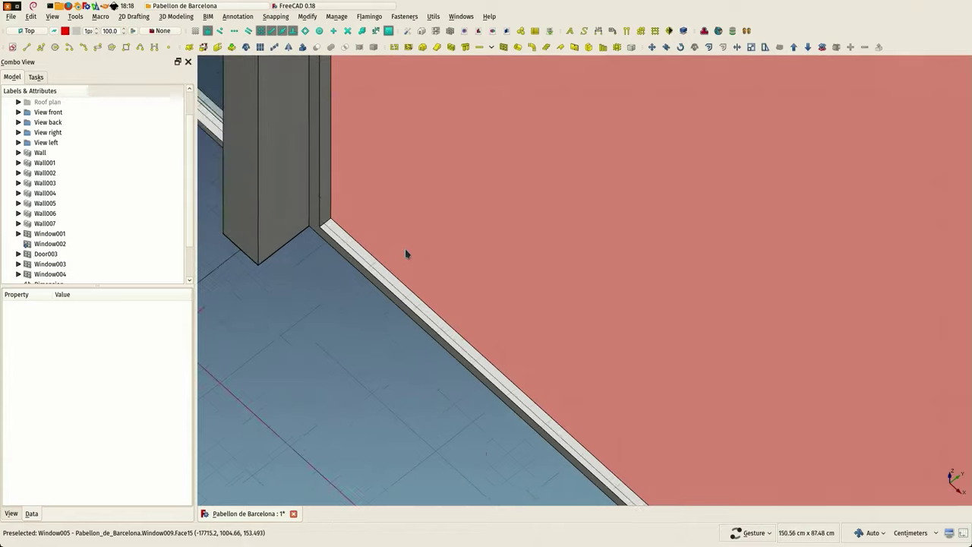
scroll(478, 355, down, 5)
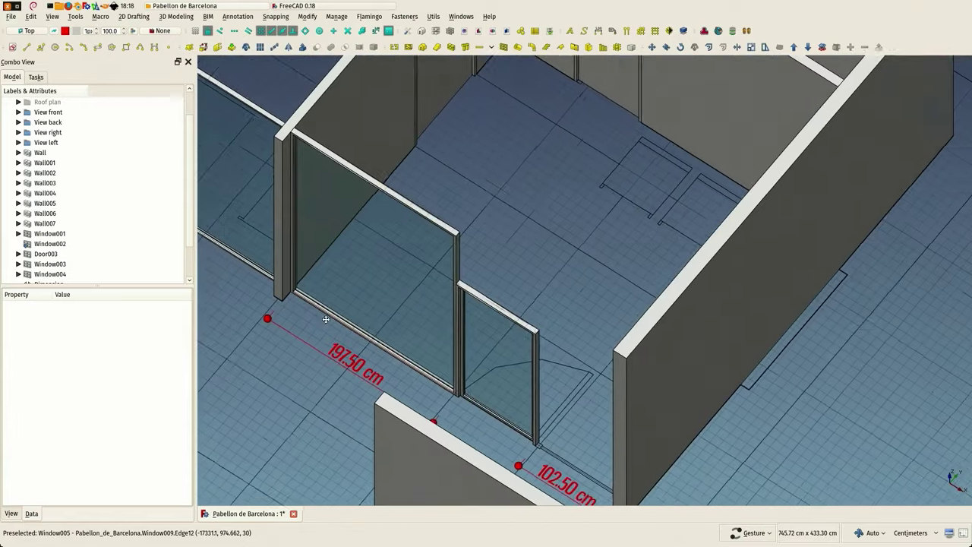
scroll(449, 365, up, 8)
scroll(735, 430, up, 3)
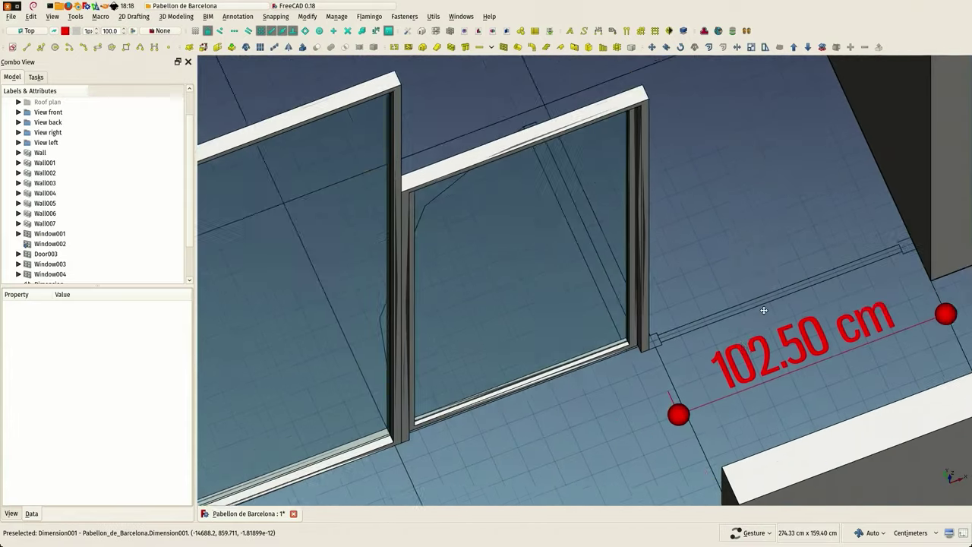
right_drag(742, 317, 579, 451)
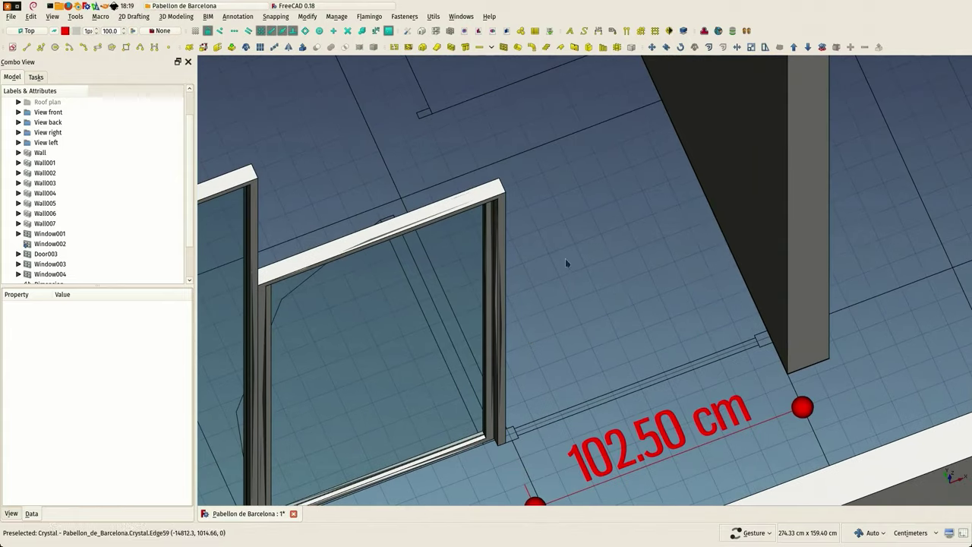
click(503, 47)
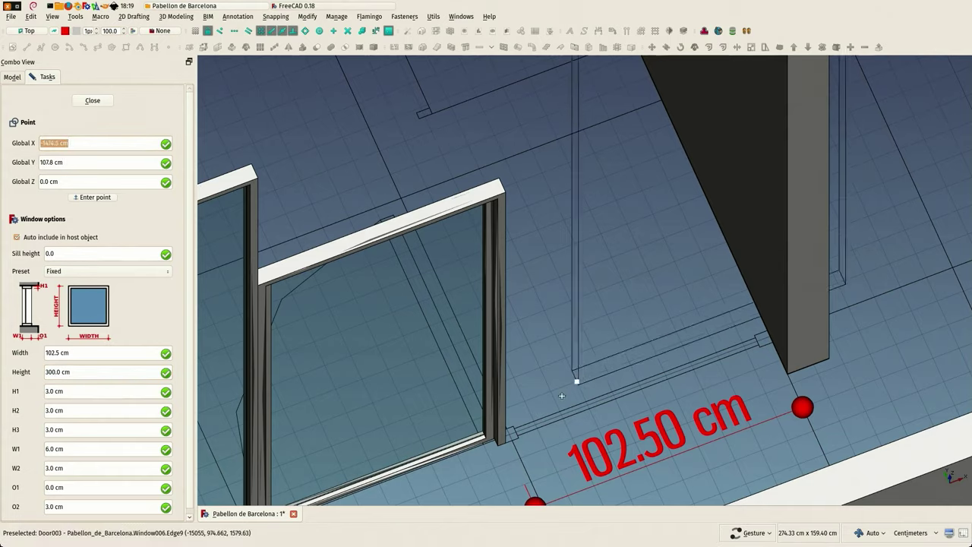
scroll(530, 434, up, 5)
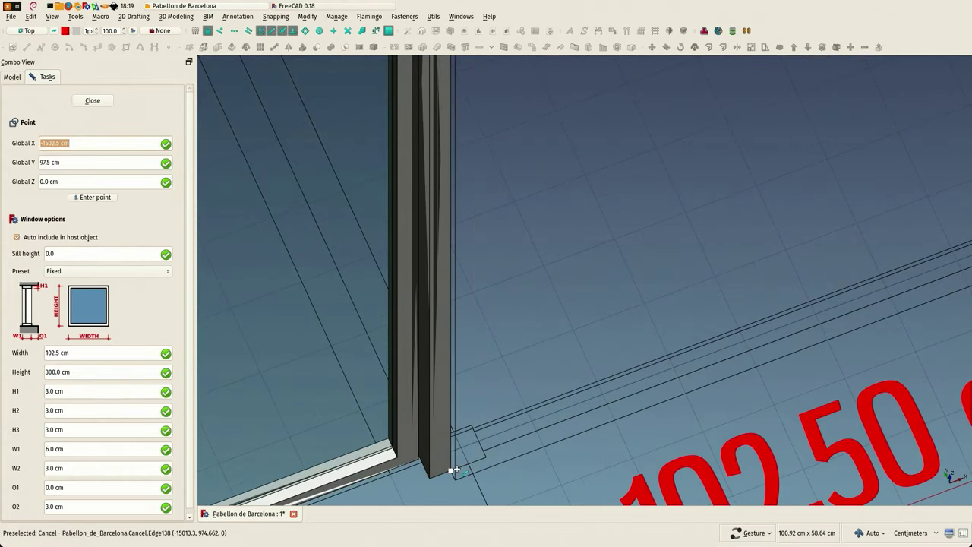
click(458, 473)
Delete both bay dimensions and the leftover Sketch007.
scroll(486, 433, down, 6)
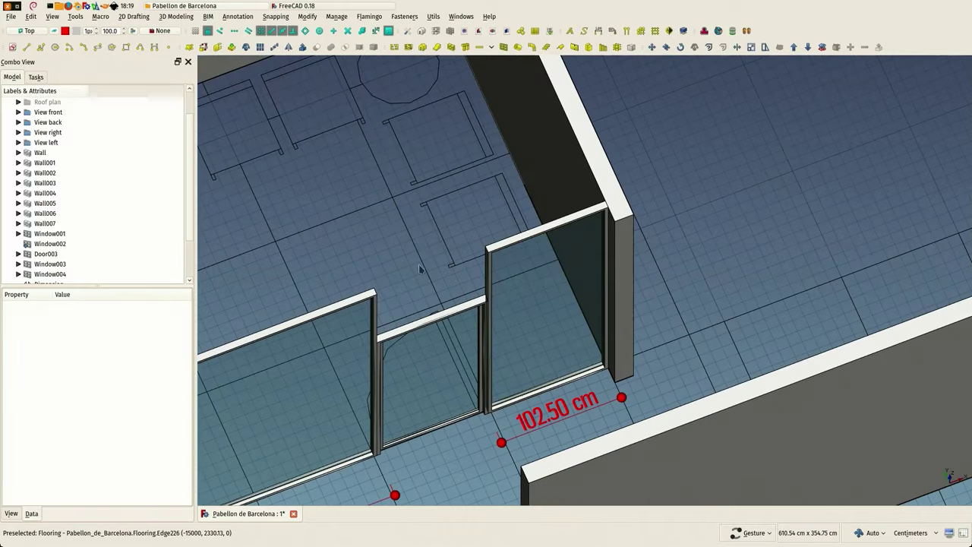
scroll(425, 255, down, 5)
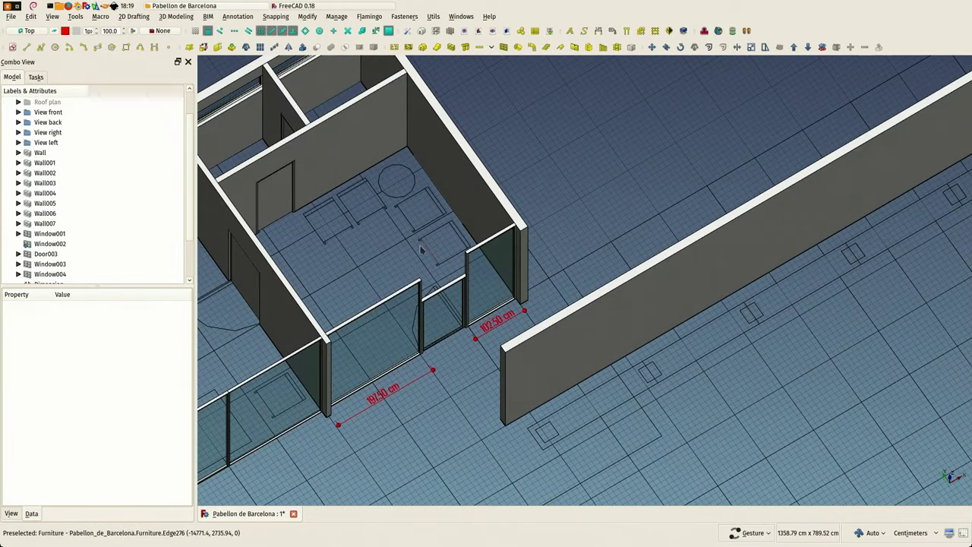
scroll(114, 262, down, 2)
click(46, 234)
key(Delete)
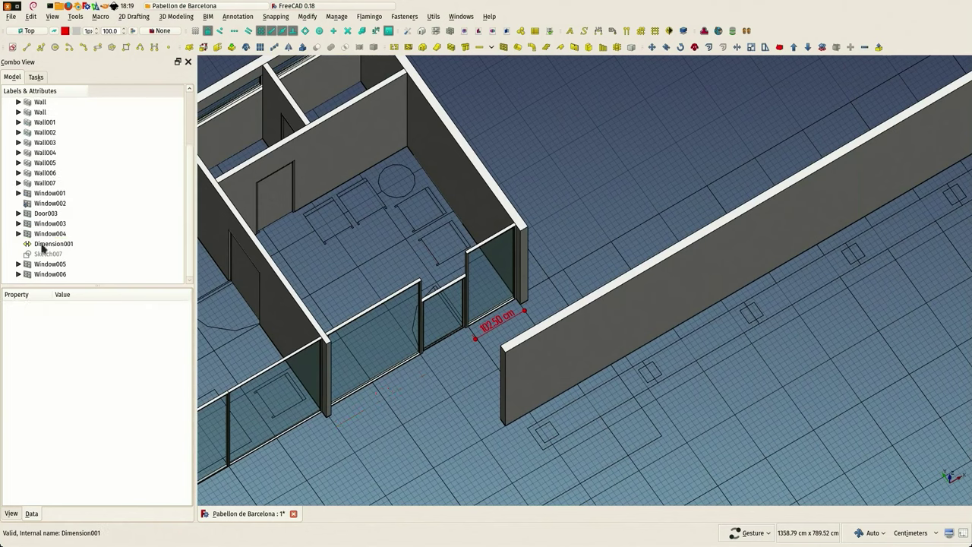
click(44, 244)
key(Delete)
click(44, 256)
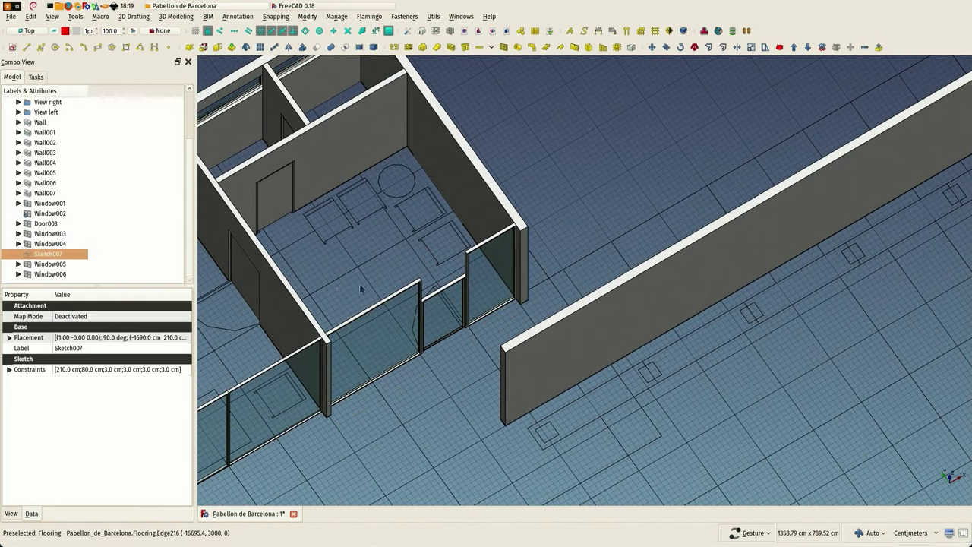
key(Delete)
Save the Pabellon de Barcelona document.
drag(392, 277, 693, 357)
scroll(687, 248, up, 8)
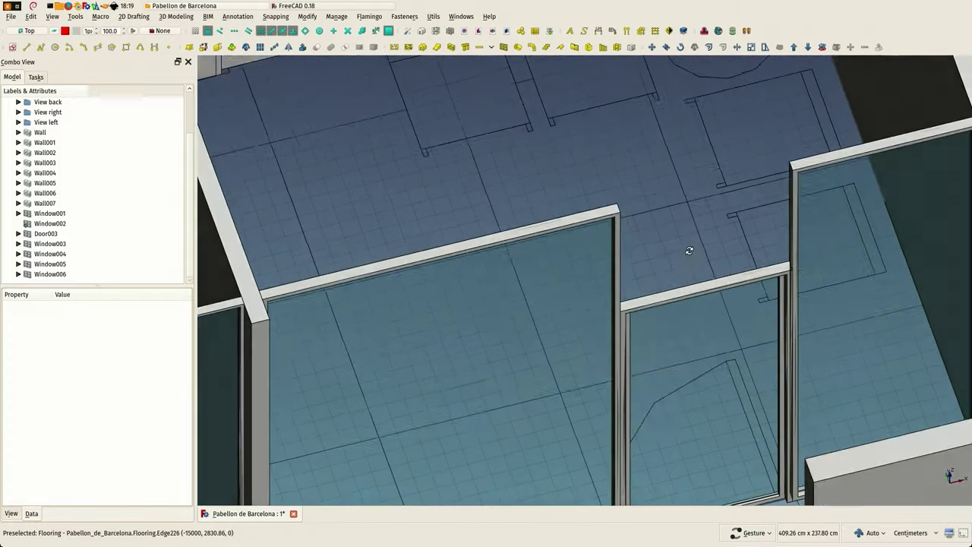
scroll(698, 241, down, 3)
drag(688, 190, 673, 227)
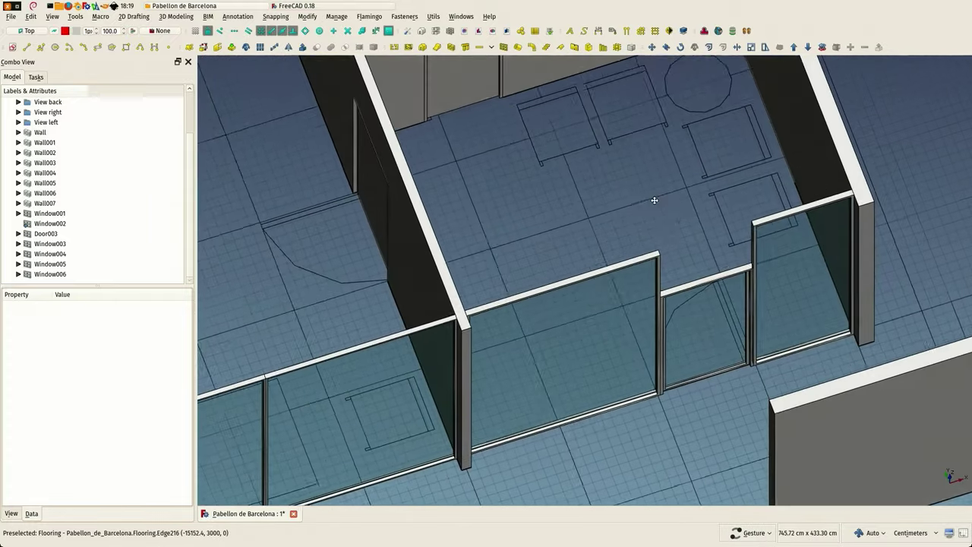
right_drag(655, 201, 594, 274)
scroll(596, 279, up, 2)
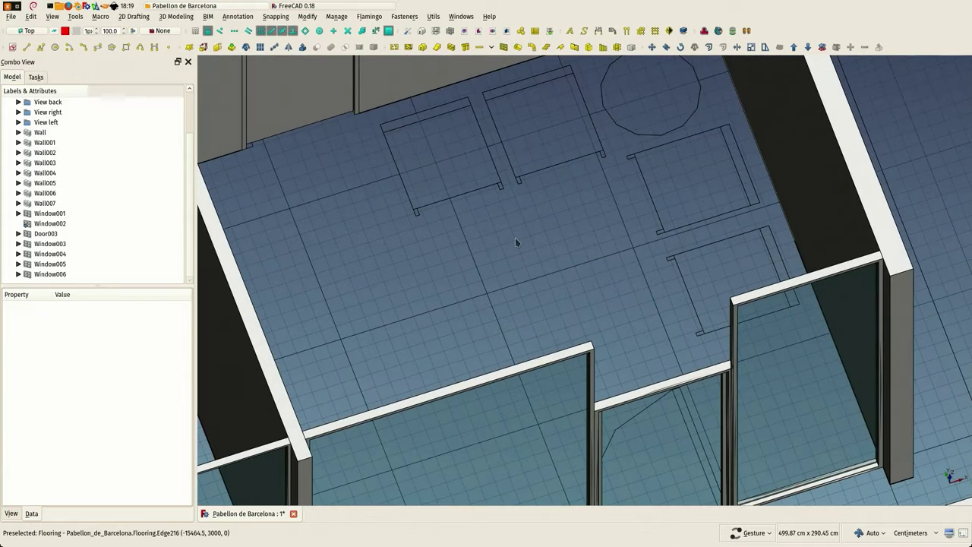
click(11, 16)
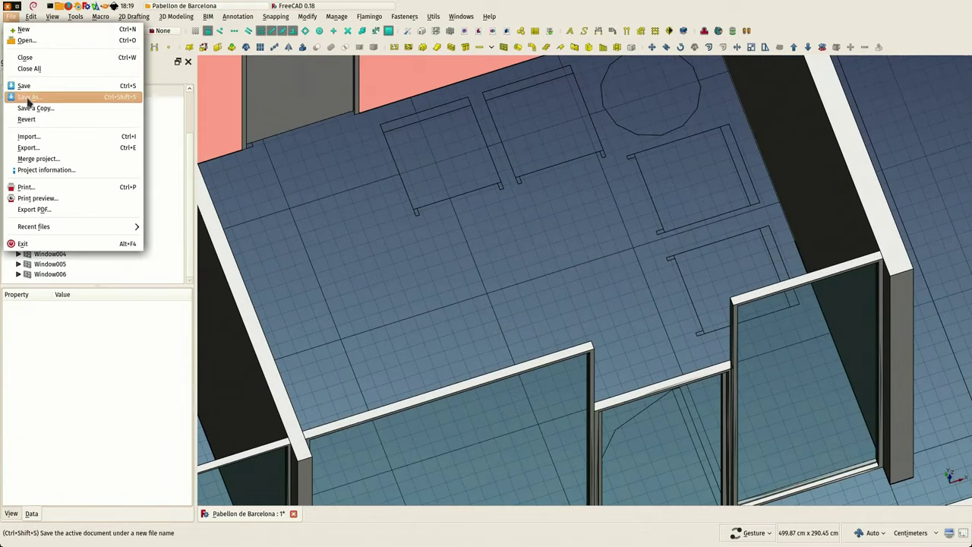
click(23, 86)
Place a fixed window 80 cm wide and 210 cm high on the glass door's upper corner beside the wide panel.
scroll(473, 247, down, 2)
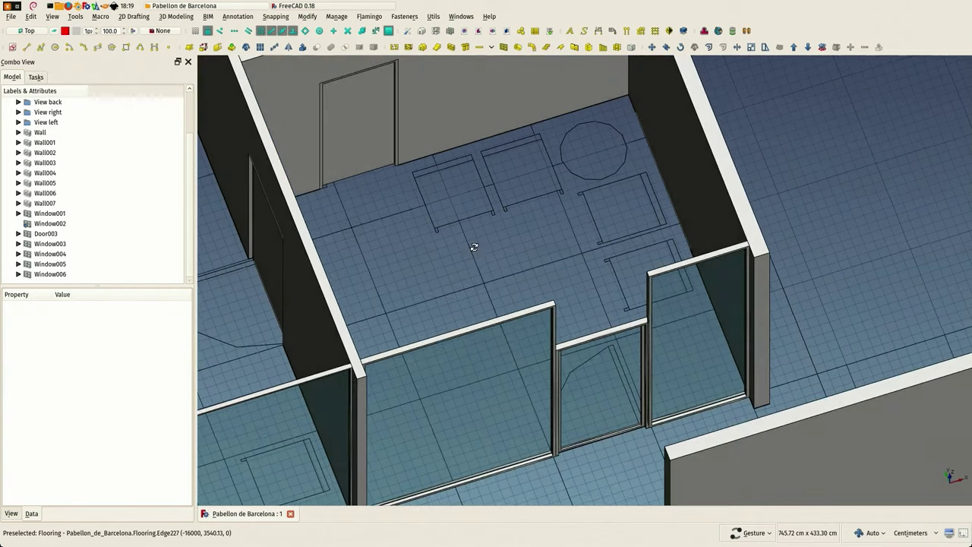
right_click(473, 248)
click(405, 271)
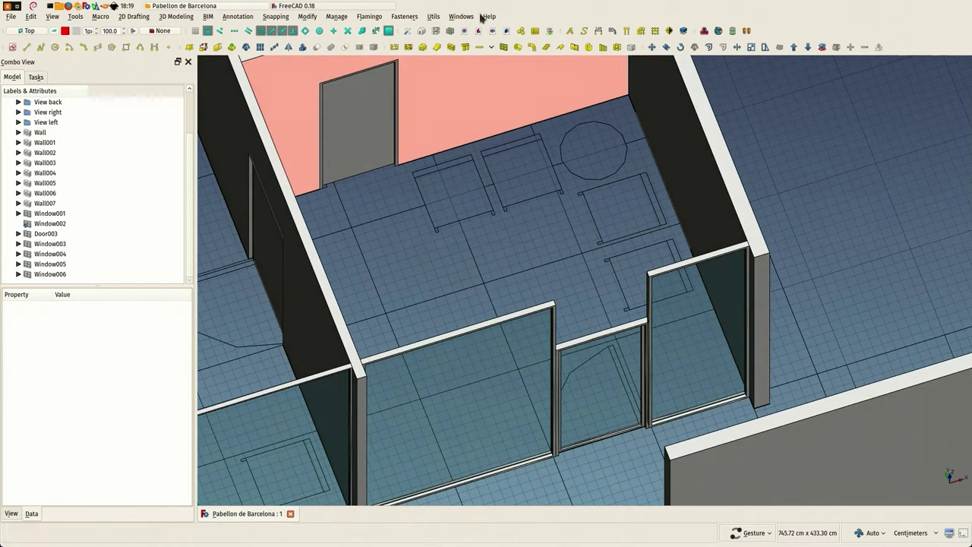
right_drag(558, 173, 498, 61)
click(507, 49)
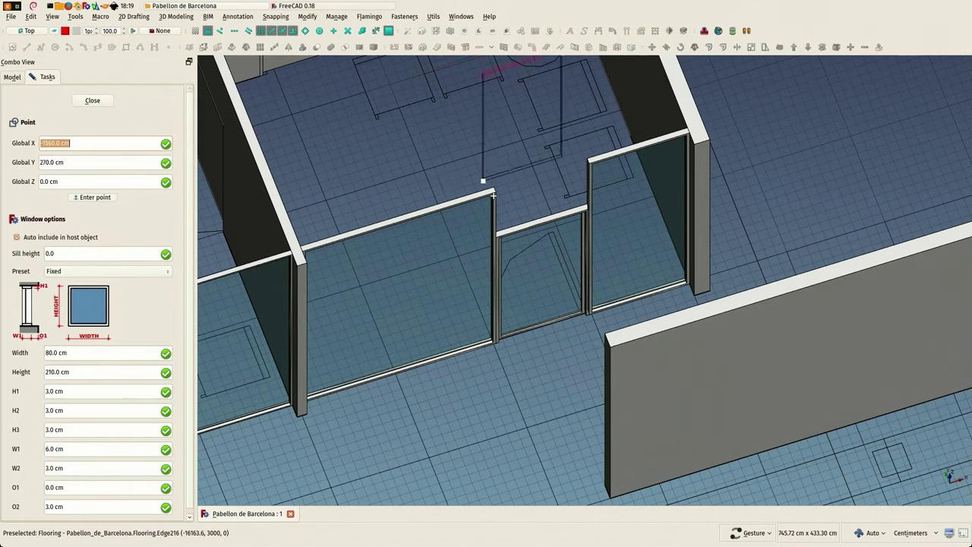
scroll(516, 219, up, 3)
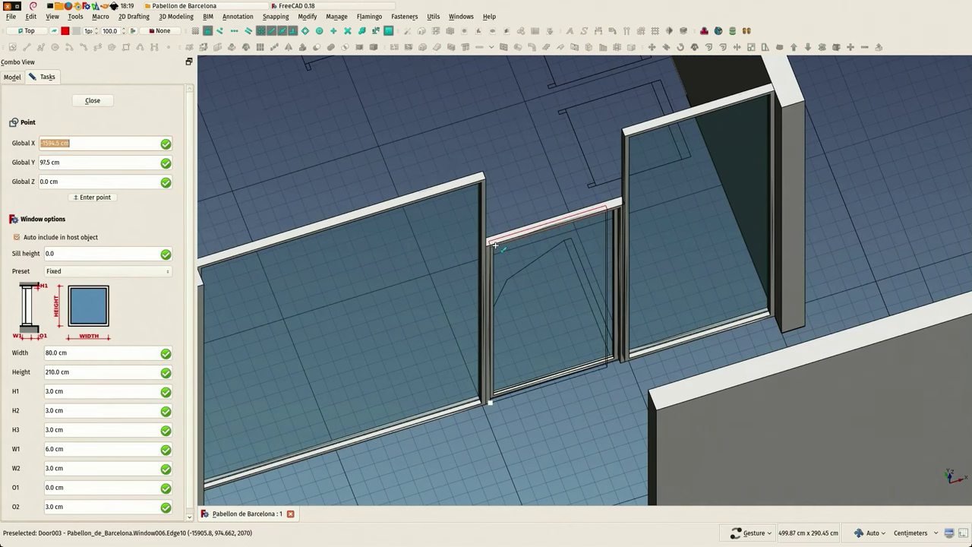
scroll(489, 252, up, 3)
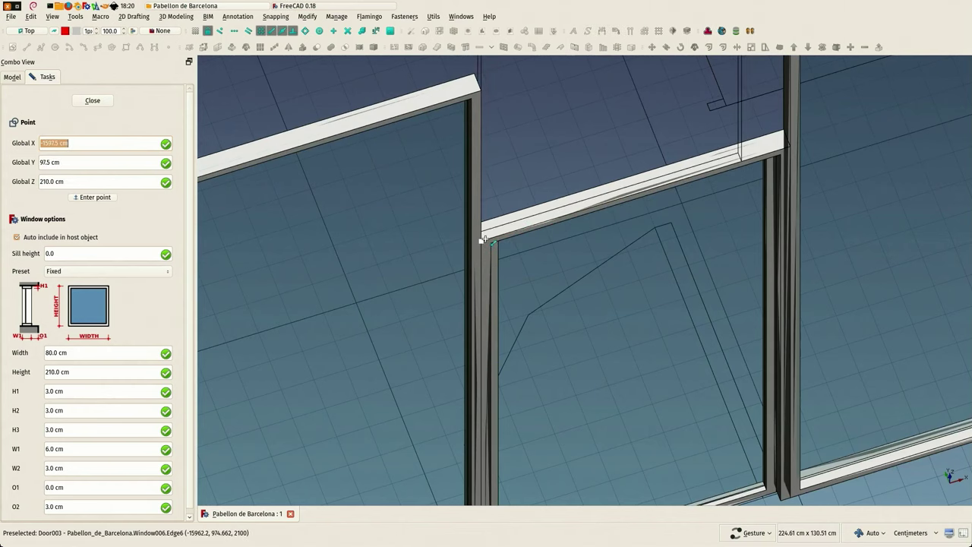
click(484, 240)
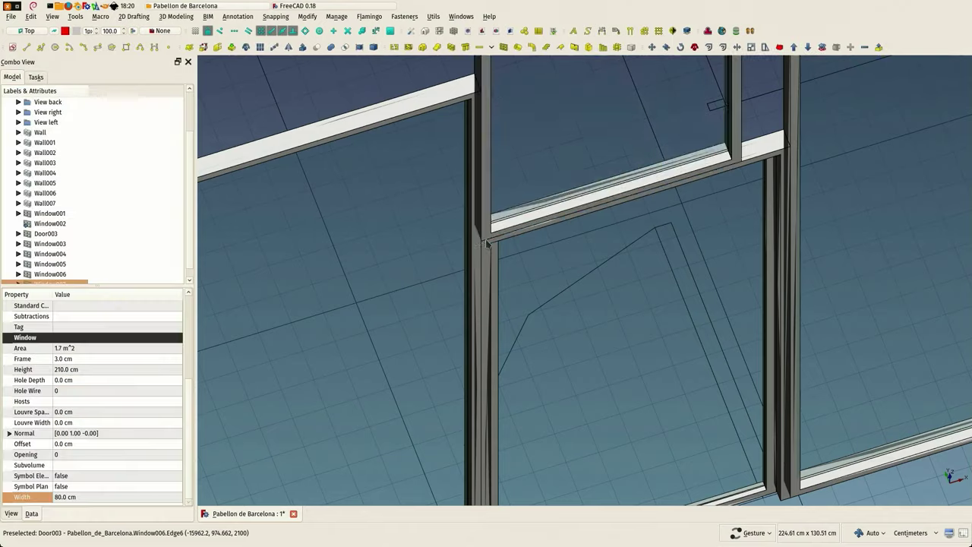
Set the width of the window above the glass door to 100 cm.
scroll(488, 243, down, 4)
drag(488, 155, 468, 202)
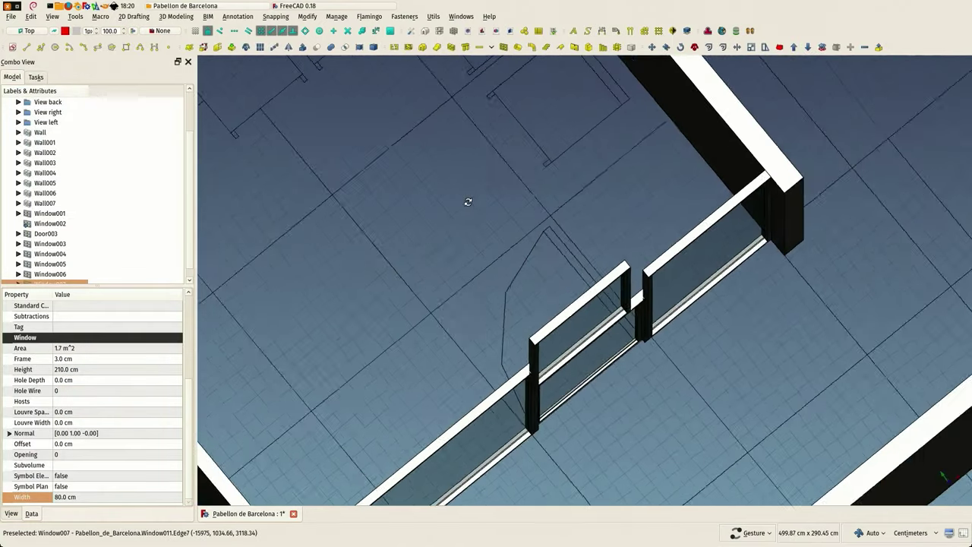
scroll(525, 330, up, 2)
right_drag(527, 380, 547, 268)
drag(501, 299, 494, 228)
right_drag(513, 222, 471, 379)
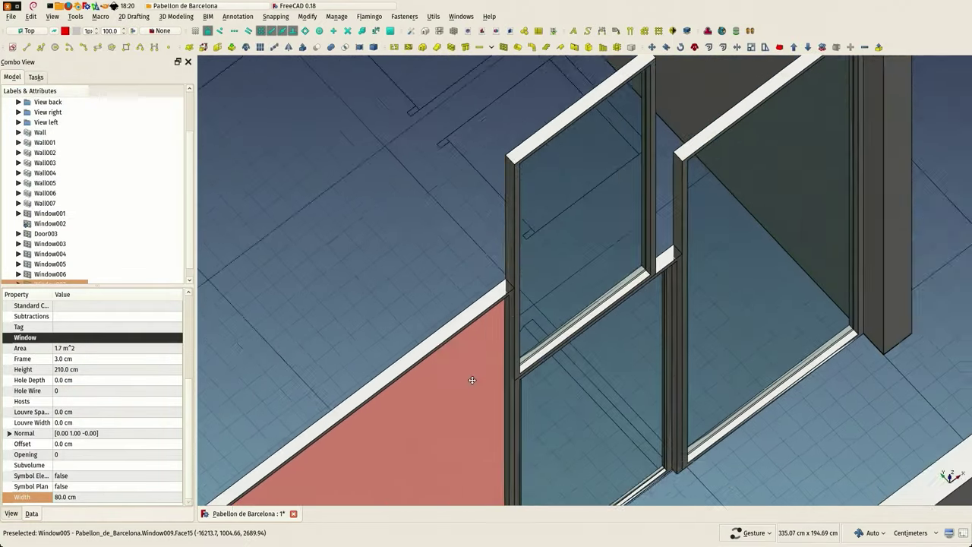
drag(473, 378, 486, 345)
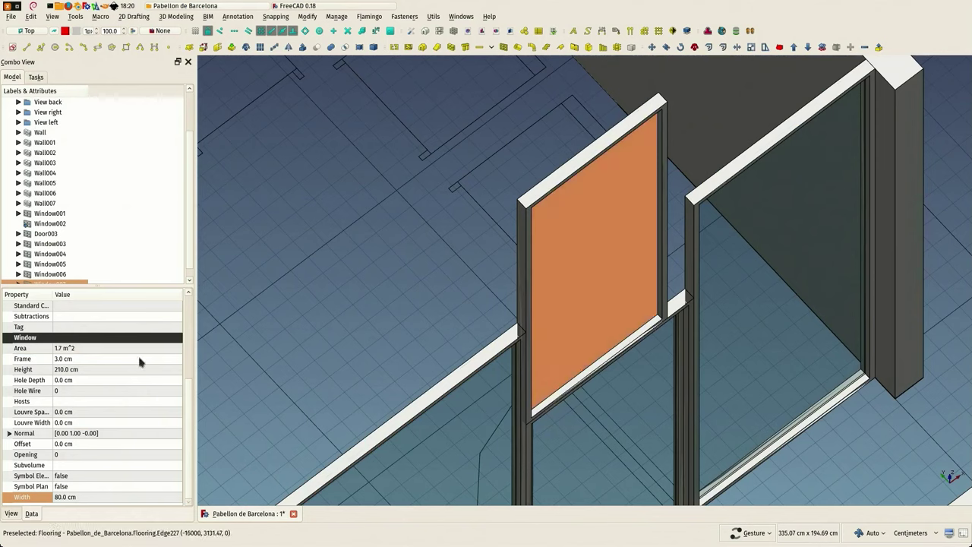
click(92, 497)
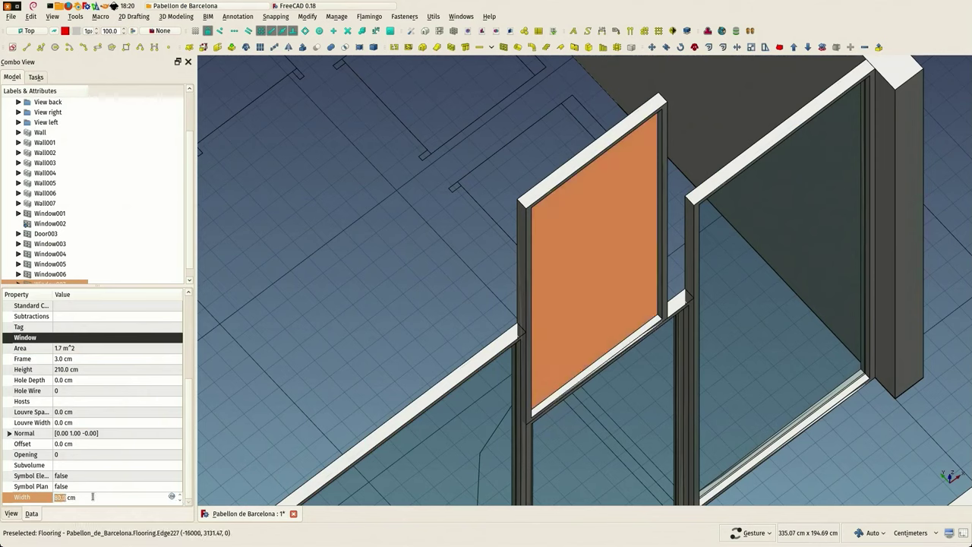
key(Return)
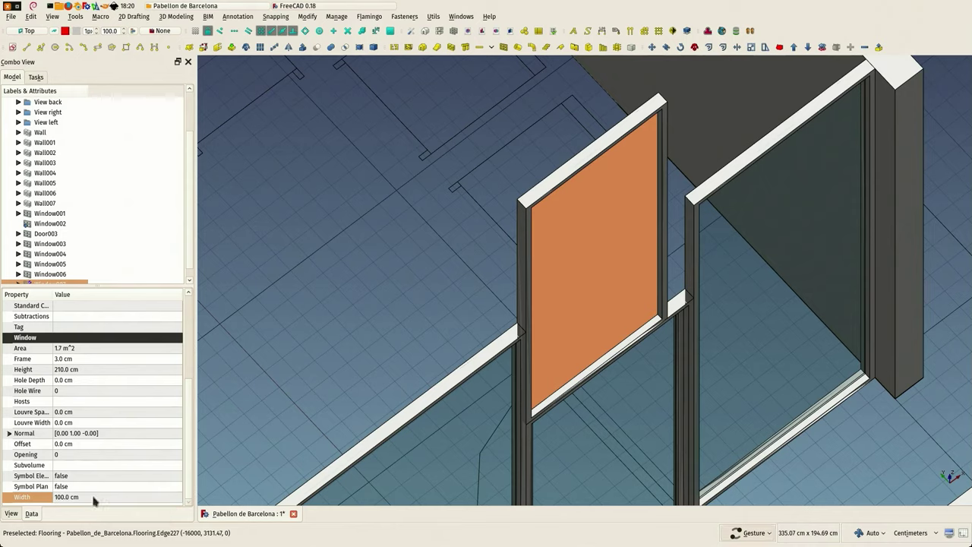
Check the glass door's width and set the window above it to a width of 95 cm.
drag(428, 291, 337, 269)
click(557, 343)
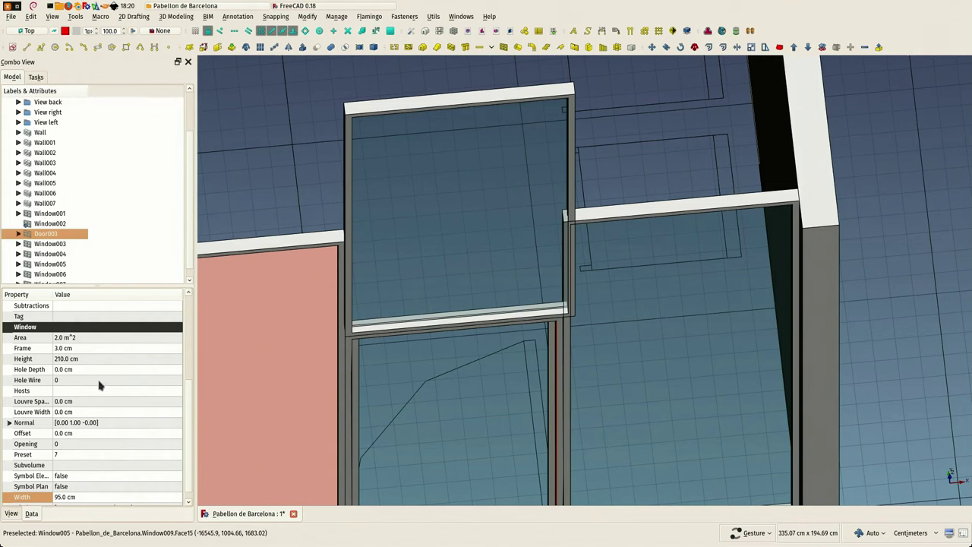
click(397, 184)
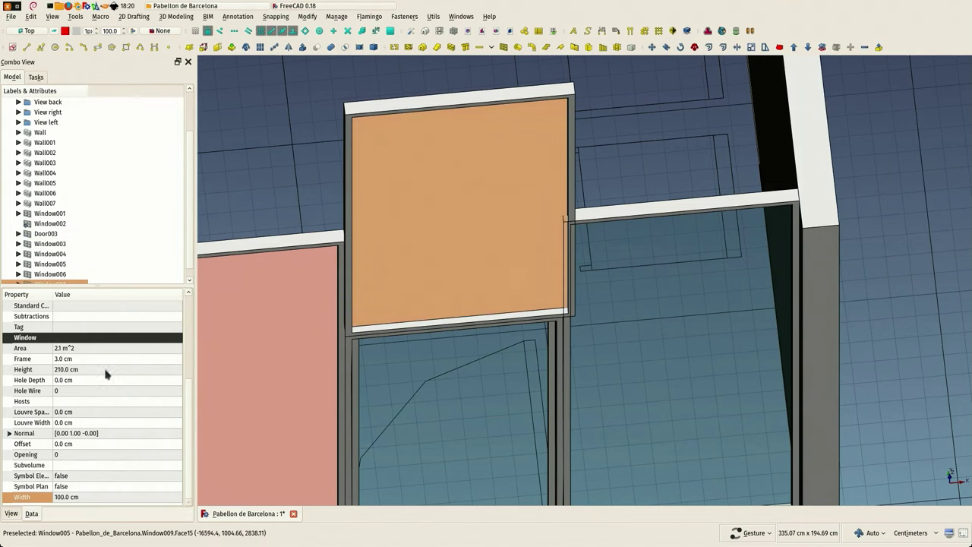
click(88, 497)
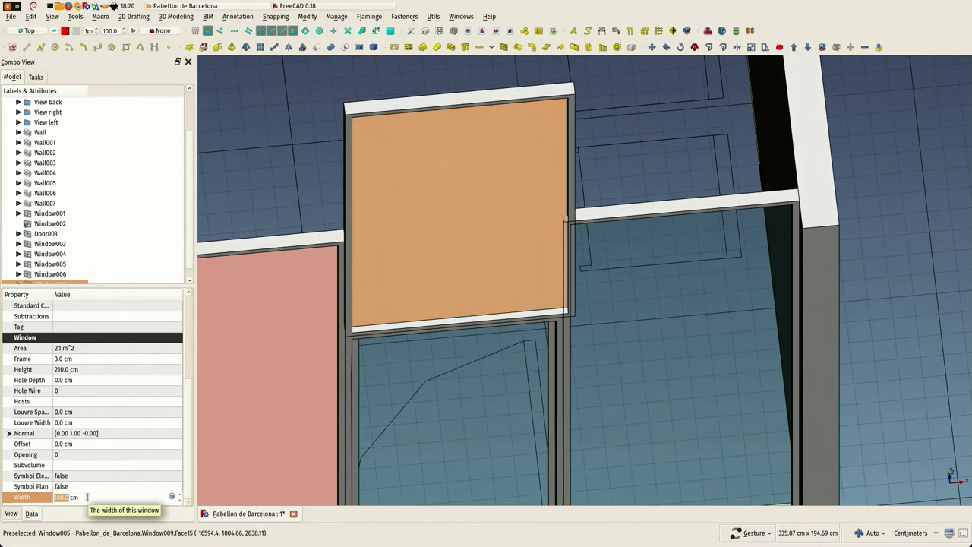
text(95)
key(Return)
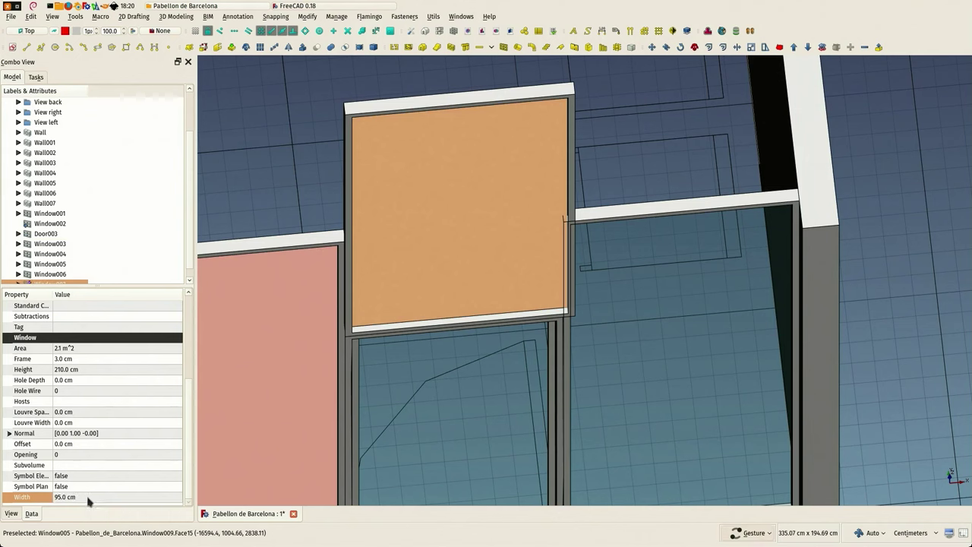
click(106, 369)
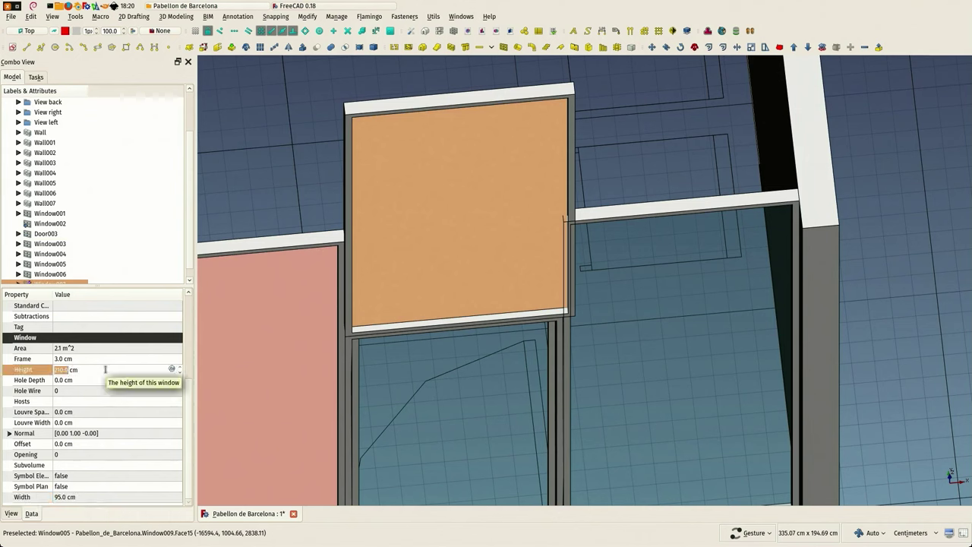
text(9)
key(Return)
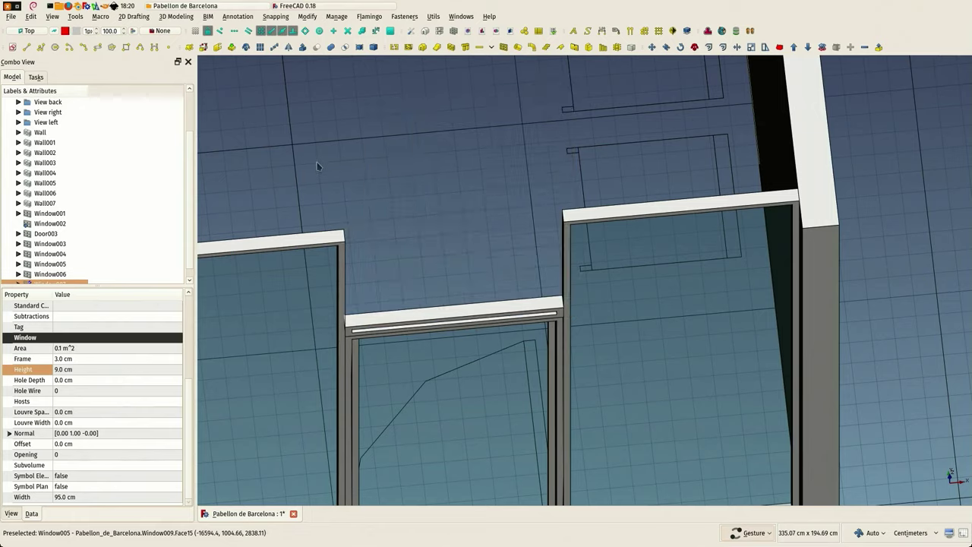
Set the height of the window above the glass door to 90 cm.
scroll(444, 273, down, 2)
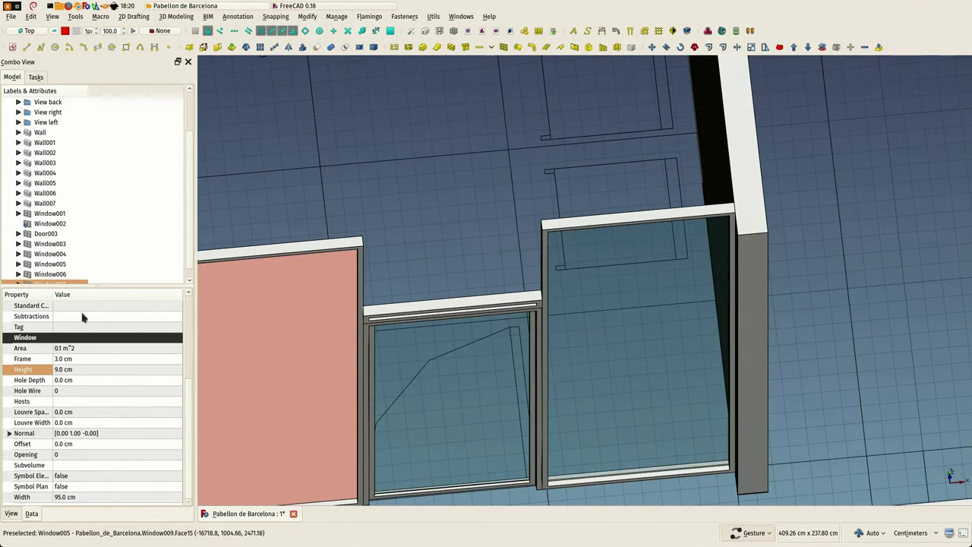
click(76, 369)
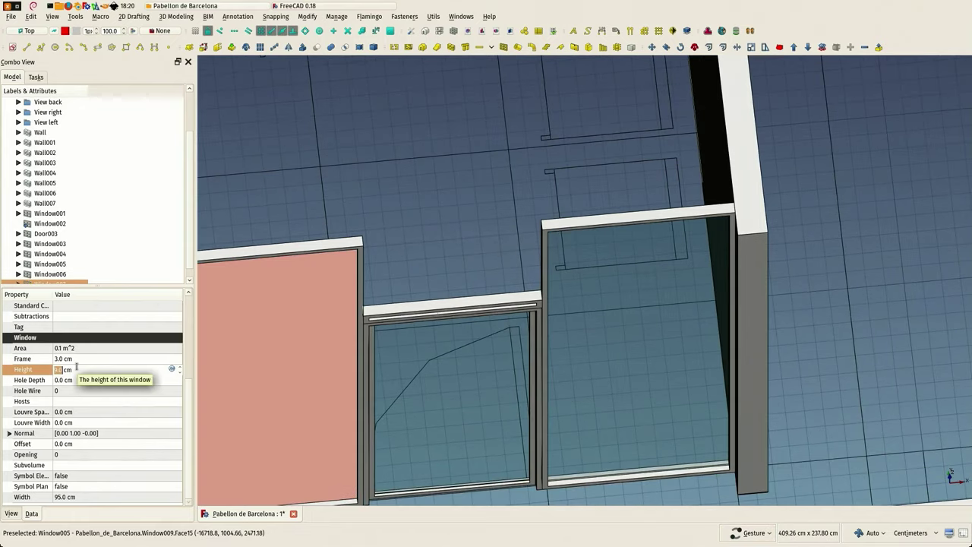
text(90)
key(Return)
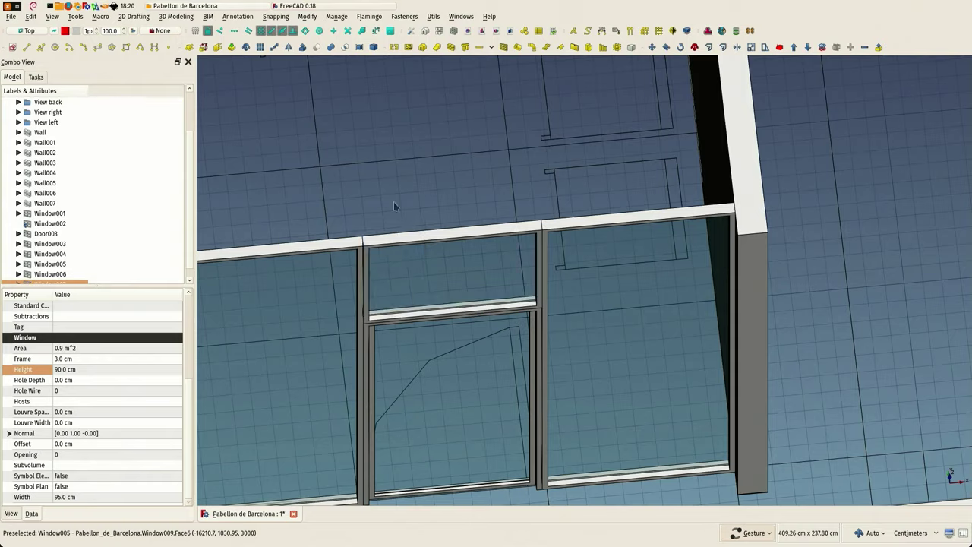
Examine the row of glass partitions and the surrounding walls of the pavilion from several angles.
drag(393, 201, 414, 111)
scroll(526, 395, down, 3)
drag(527, 401, 418, 440)
scroll(417, 429, down, 3)
right_drag(418, 440, 402, 303)
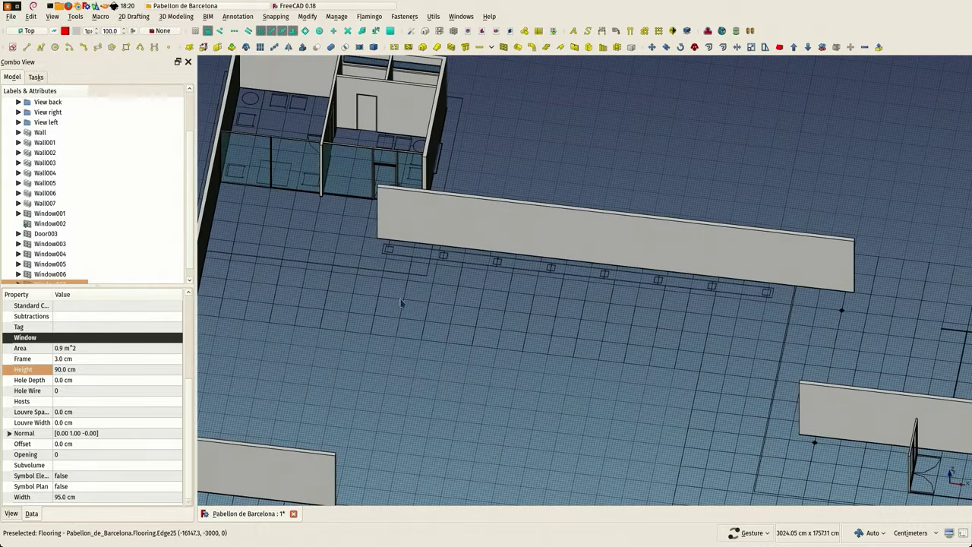
drag(552, 338, 383, 337)
scroll(481, 349, up, 4)
right_drag(353, 249, 595, 448)
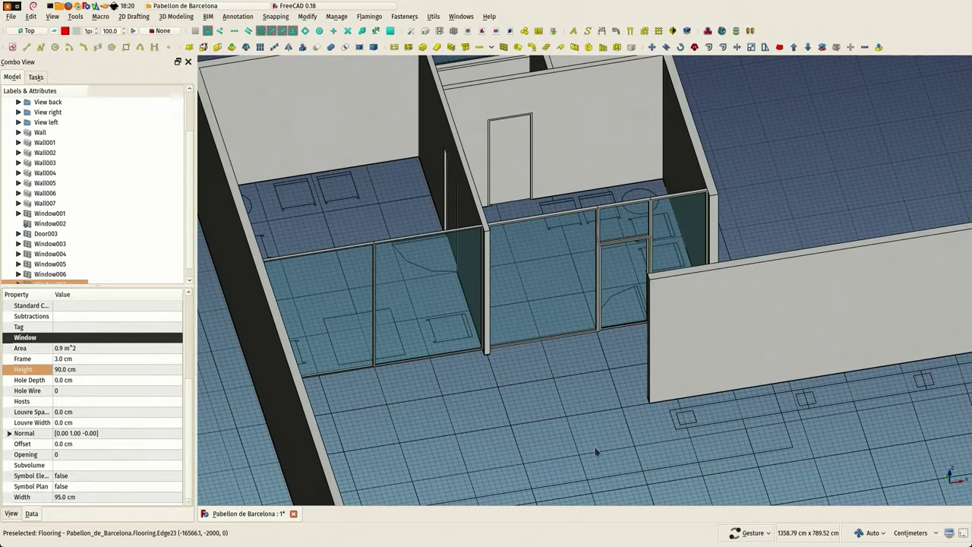